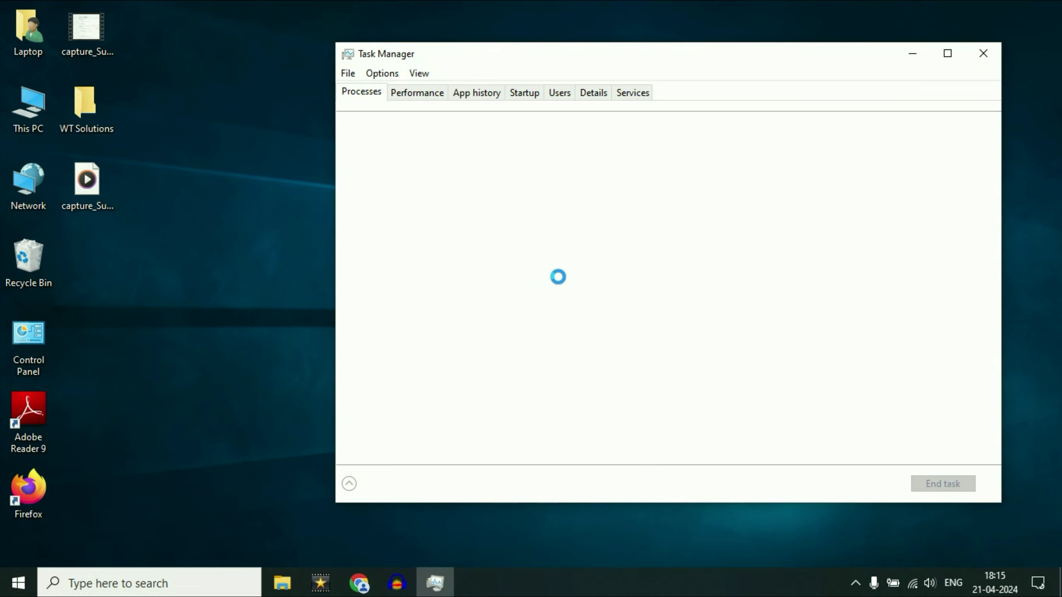
# Step: End the Google Chrome and VideoPad Video Editor tasks in Task Manager, then close it
pyautogui.moveTo(675, 72); pyautogui.dragTo(635, 66)
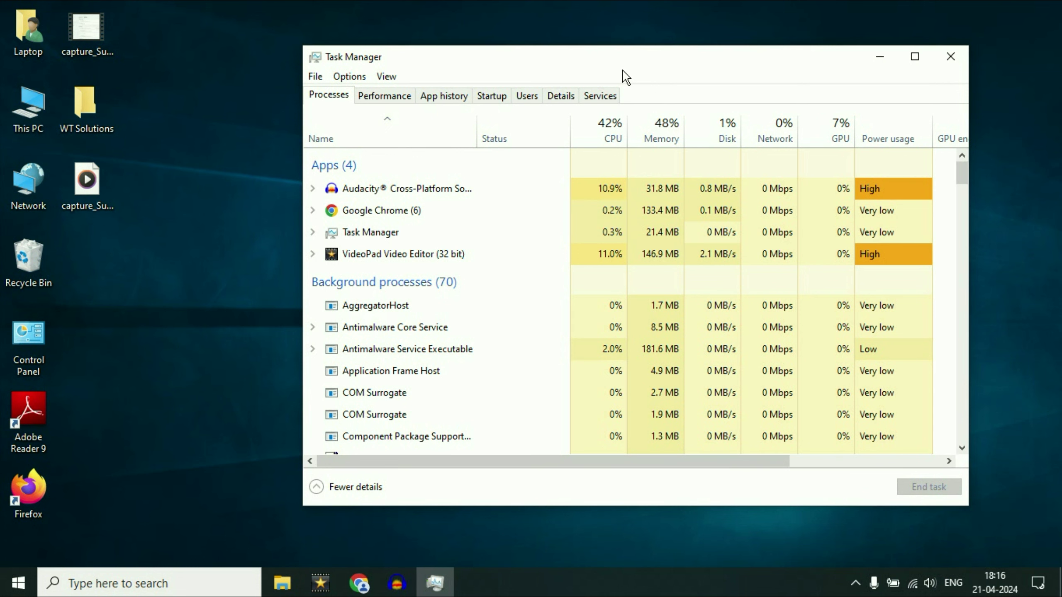
pyautogui.moveTo(585, 67); pyautogui.dragTo(537, 57)
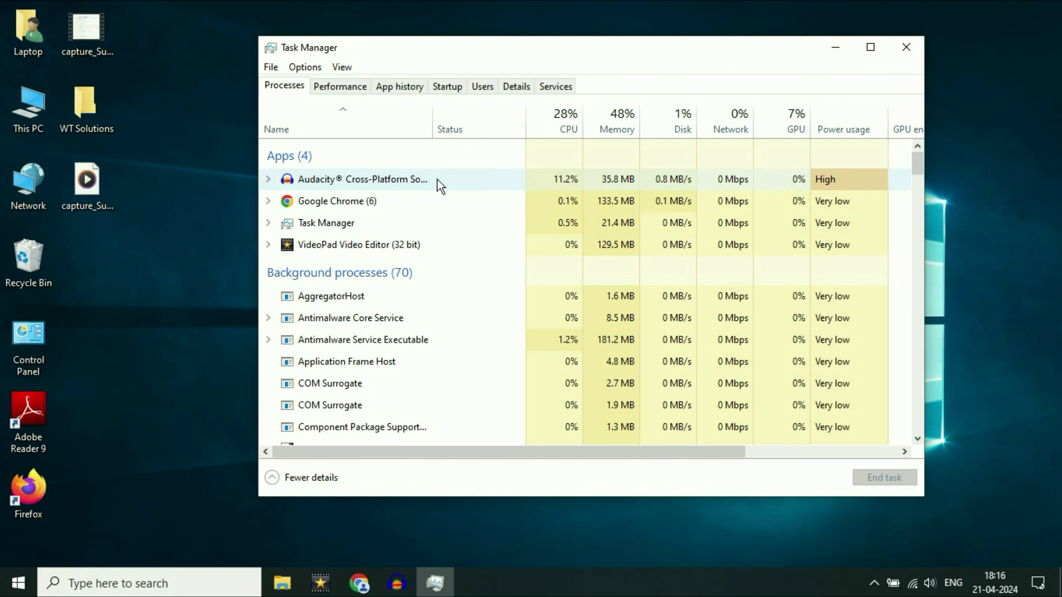
pyautogui.rightClick(359, 204)
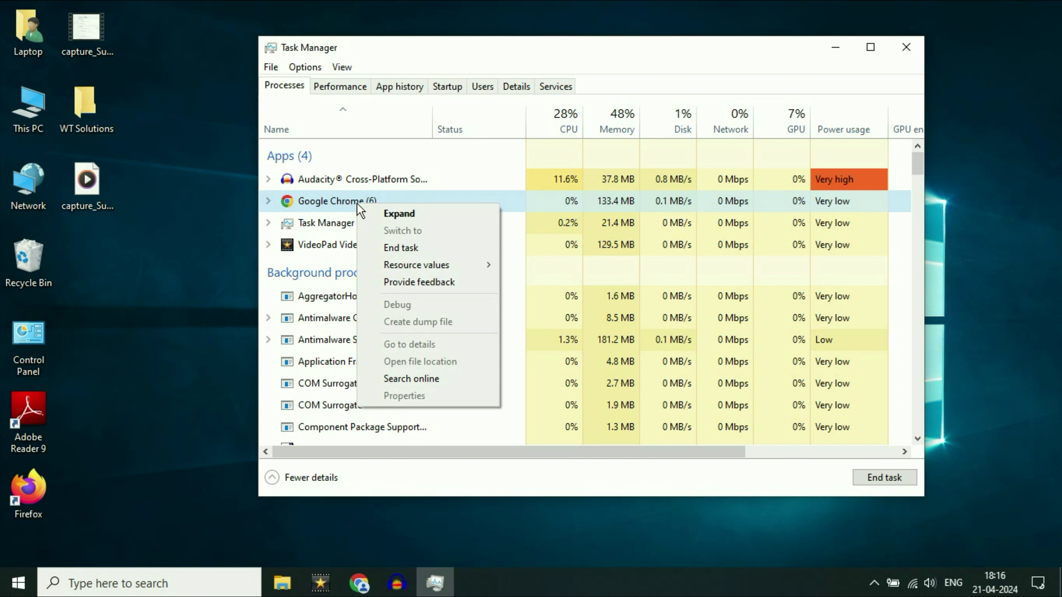
pyautogui.click(418, 247)
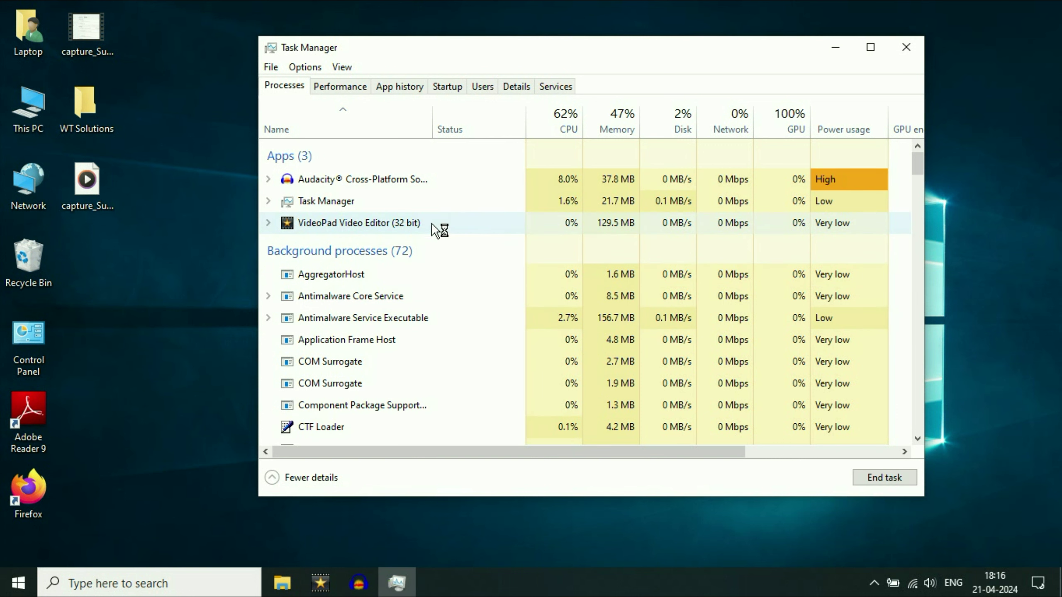
pyautogui.rightClick(391, 222)
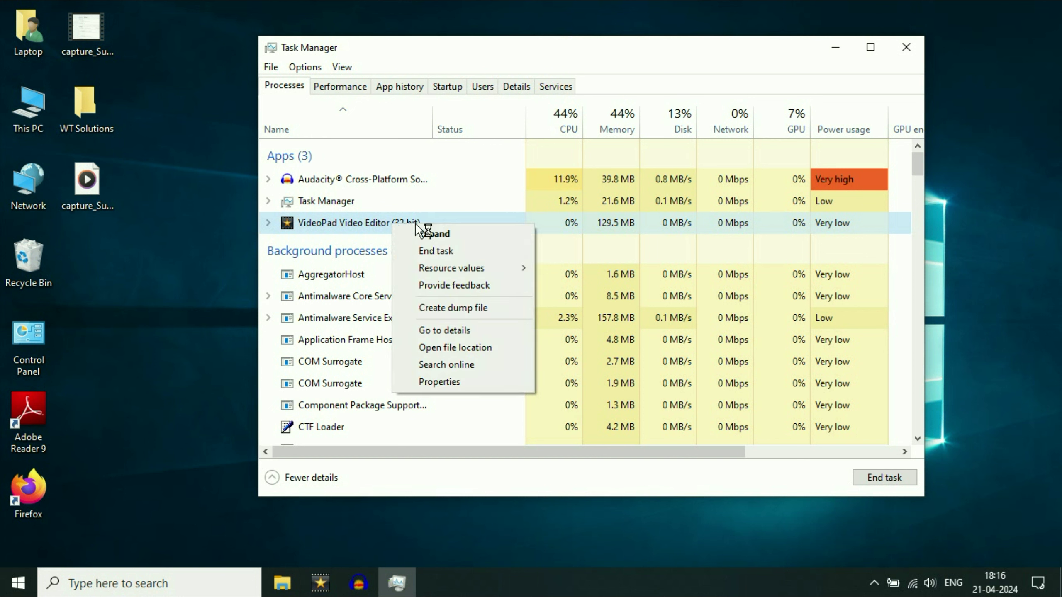
pyautogui.click(437, 250)
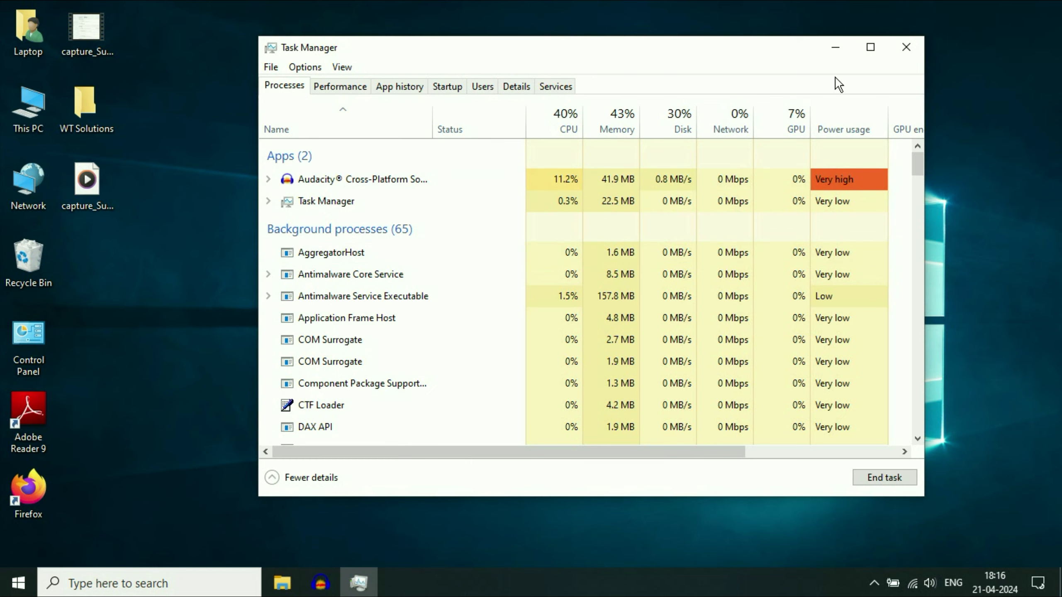
pyautogui.click(907, 50)
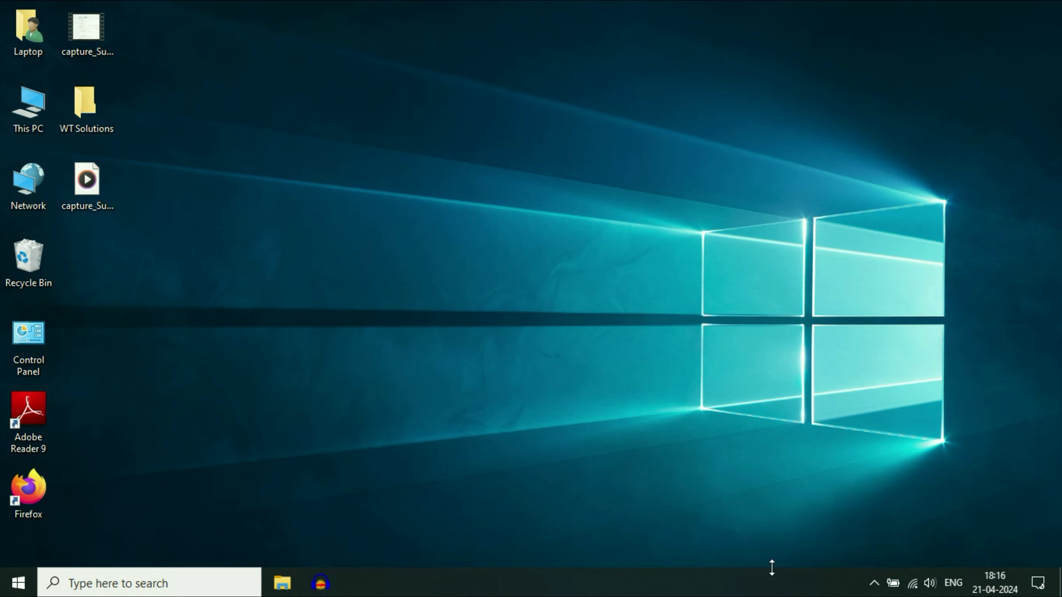
# Step: Reopen Task Manager, switch it to the compact view and return to the detailed view
pyautogui.rightClick(748, 585)
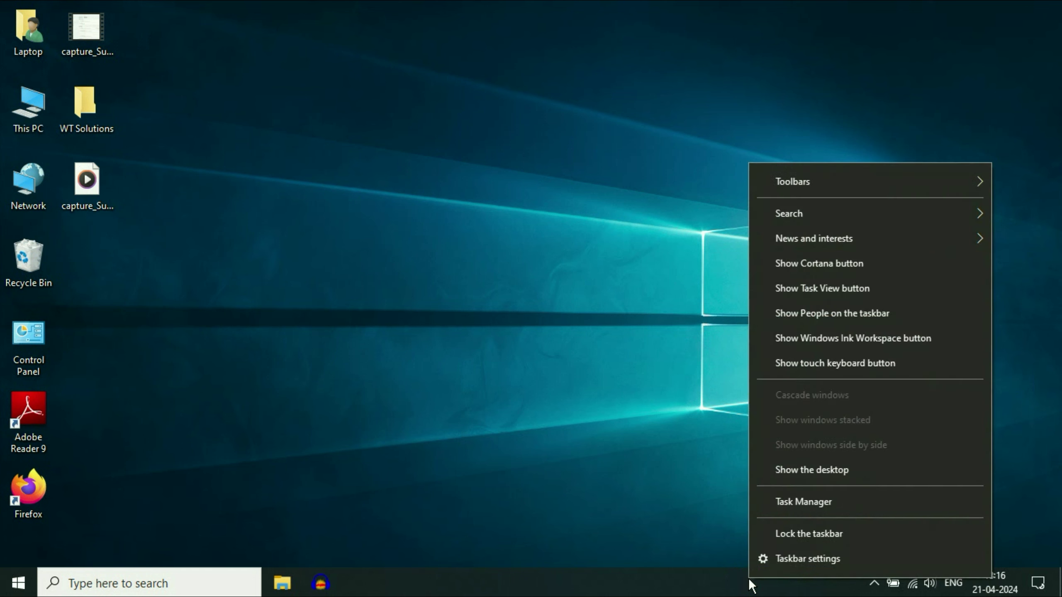
pyautogui.click(800, 502)
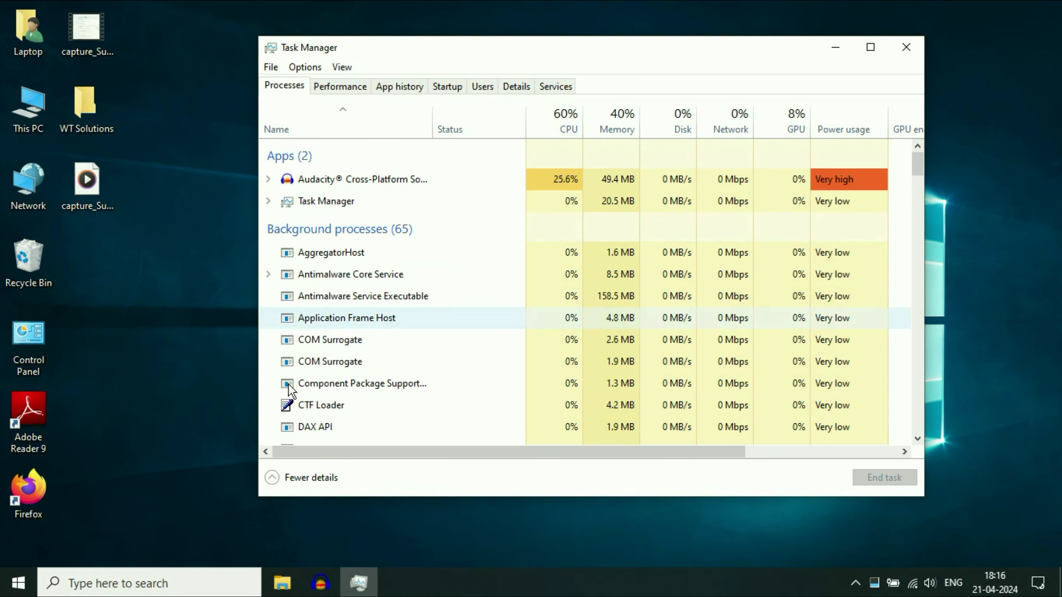
pyautogui.click(276, 478)
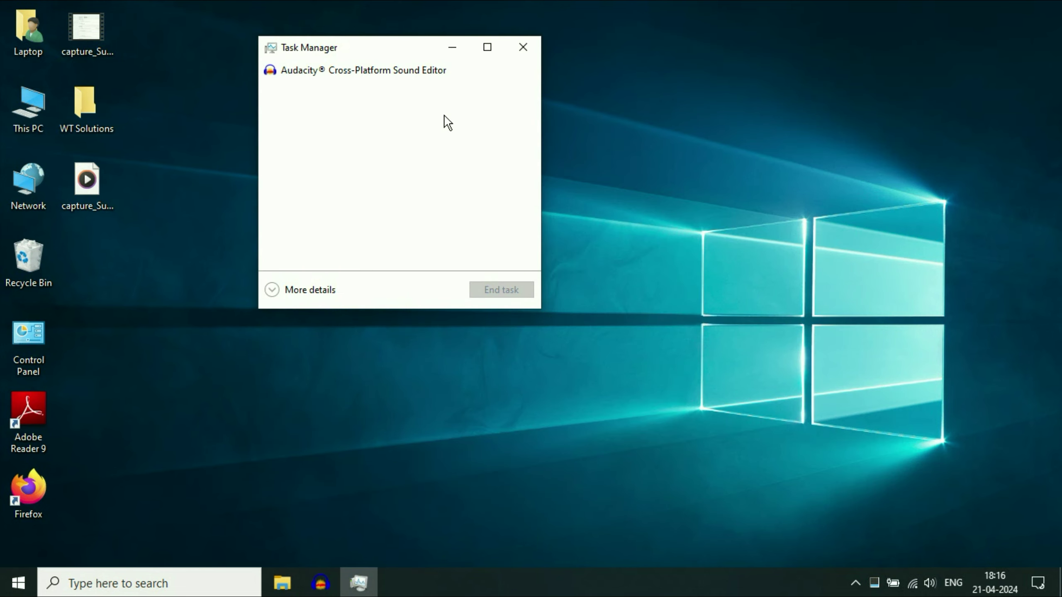
pyautogui.click(274, 291)
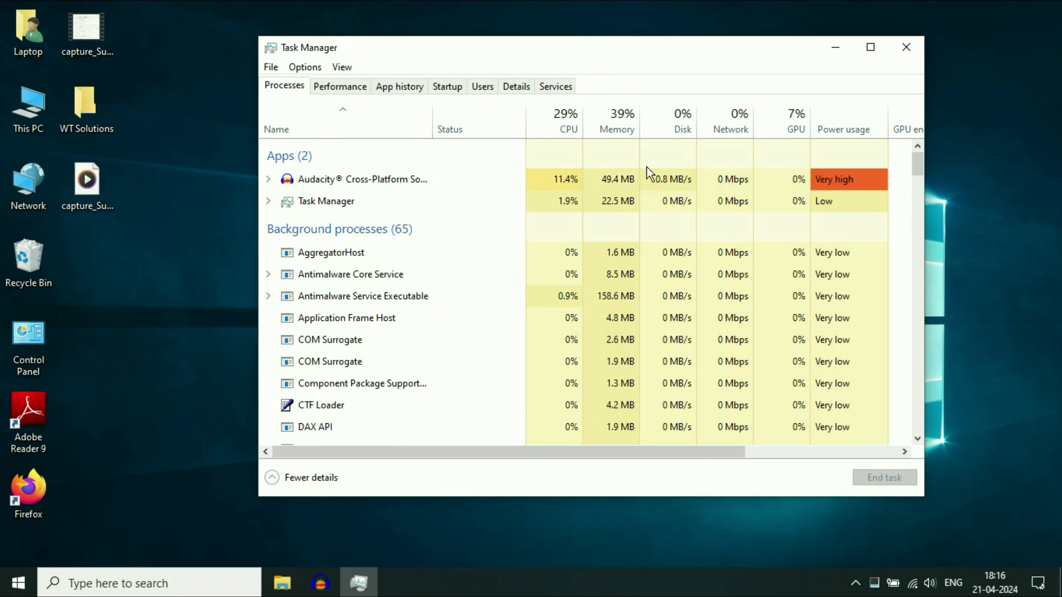
# Step: Disable the startup entries Phone Link, Intel Graphics Command Center Startup Task, Xbox App Services and Skype, then close Task Manager
pyautogui.click(455, 90)
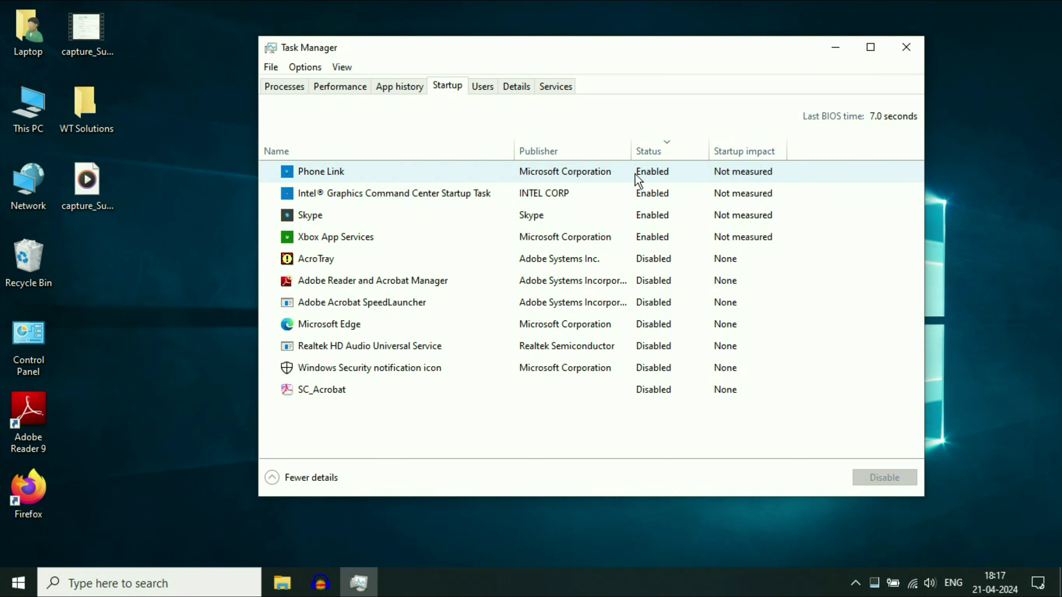
pyautogui.rightClick(583, 173)
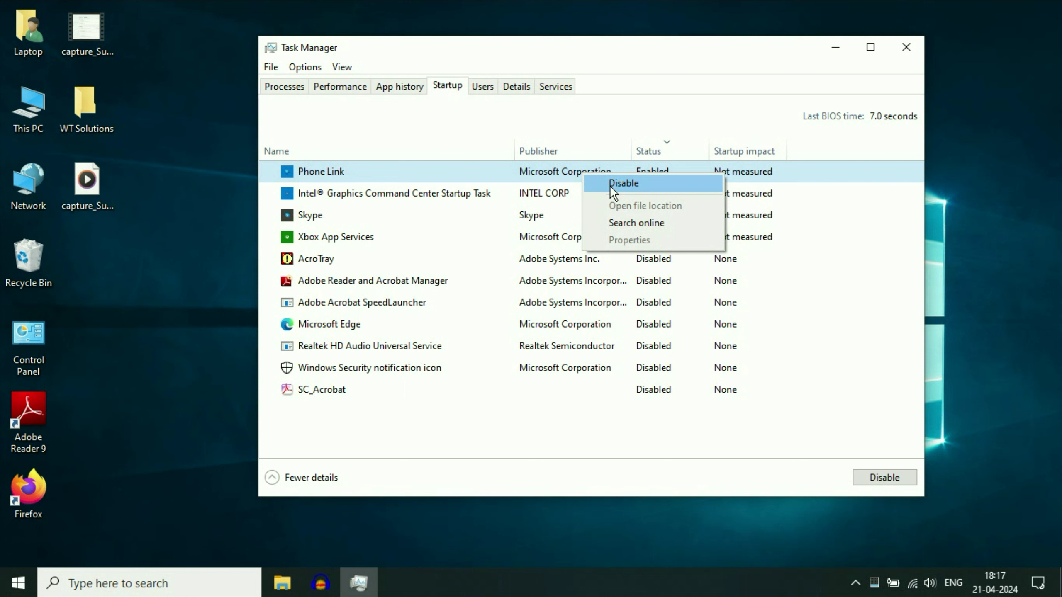
pyautogui.click(610, 184)
pyautogui.rightClick(563, 194)
pyautogui.click(601, 203)
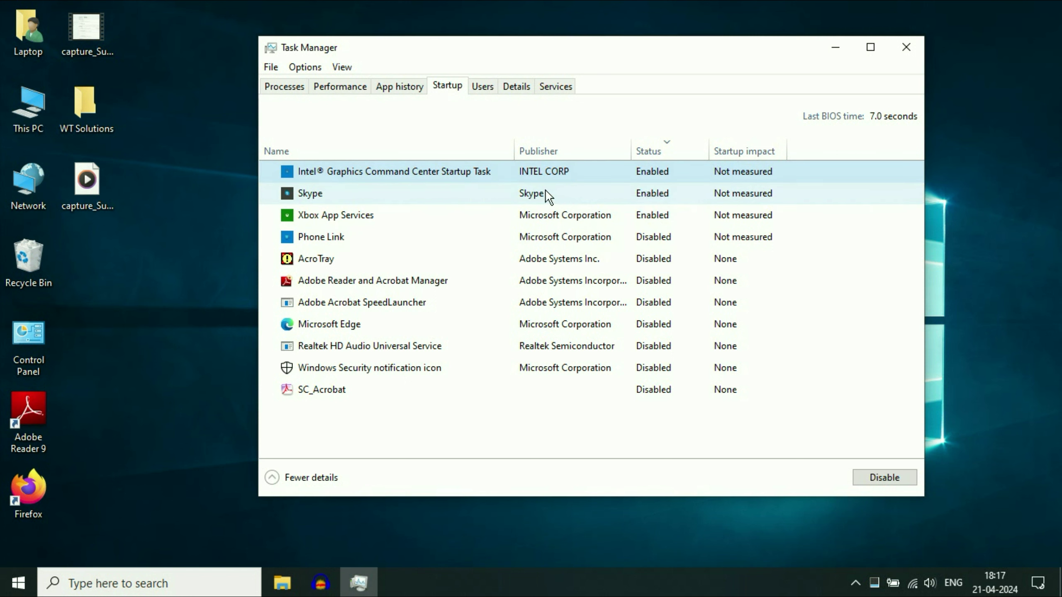
pyautogui.rightClick(549, 191)
pyautogui.click(573, 200)
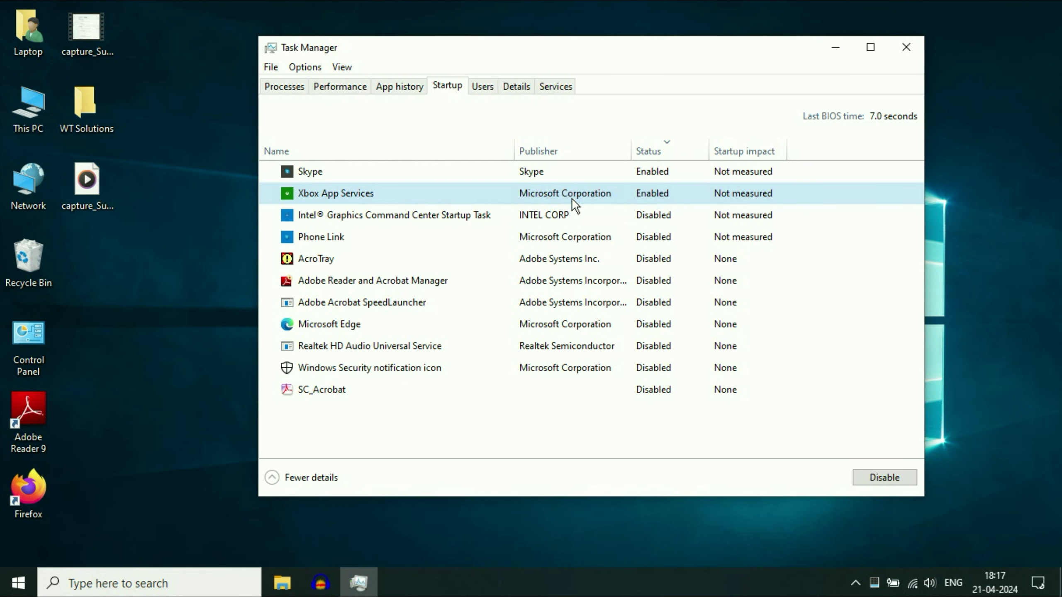
pyautogui.rightClick(537, 170)
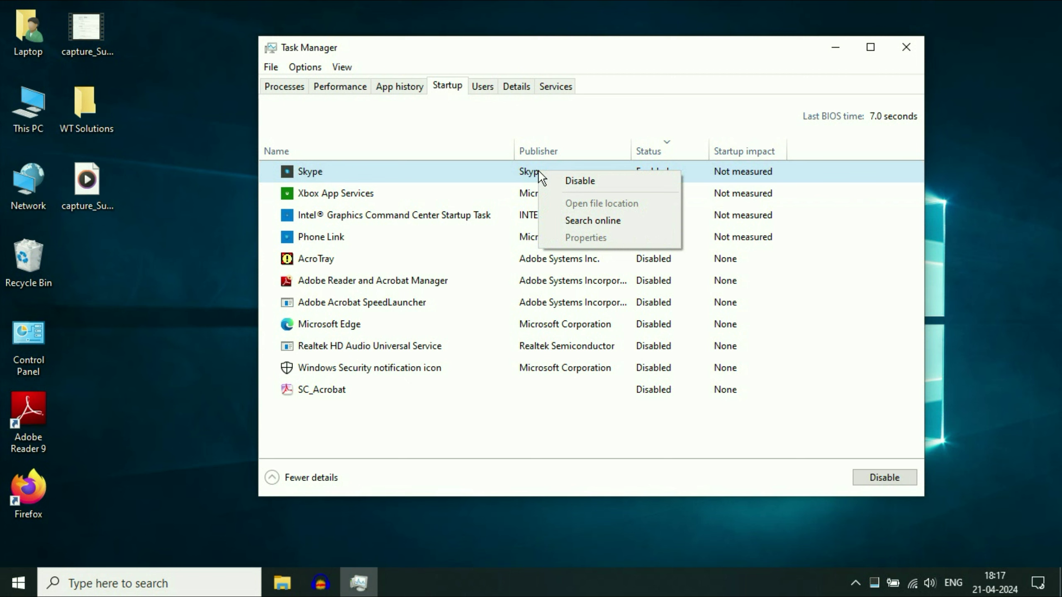
pyautogui.click(569, 182)
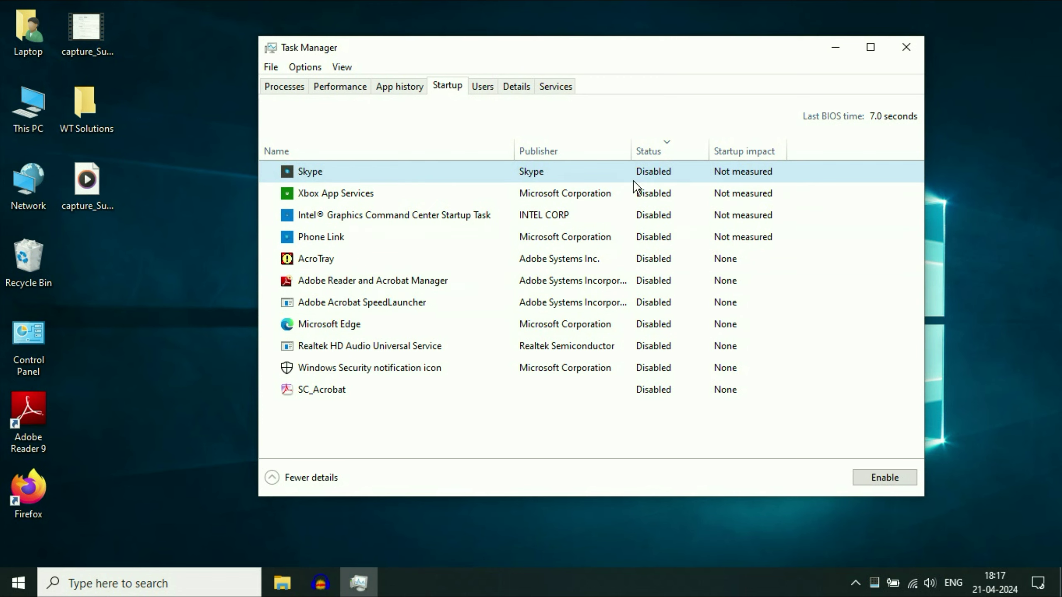
pyautogui.click(905, 50)
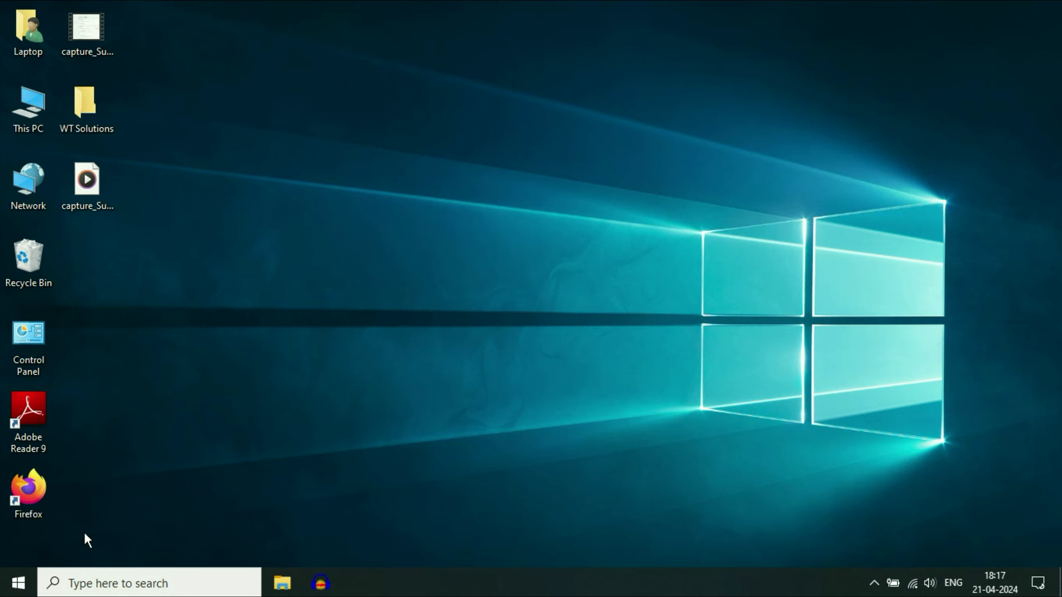
# Step: Open the Background apps page in the Windows privacy settings
pyautogui.click(13, 581)
pyautogui.moveTo(18, 514)
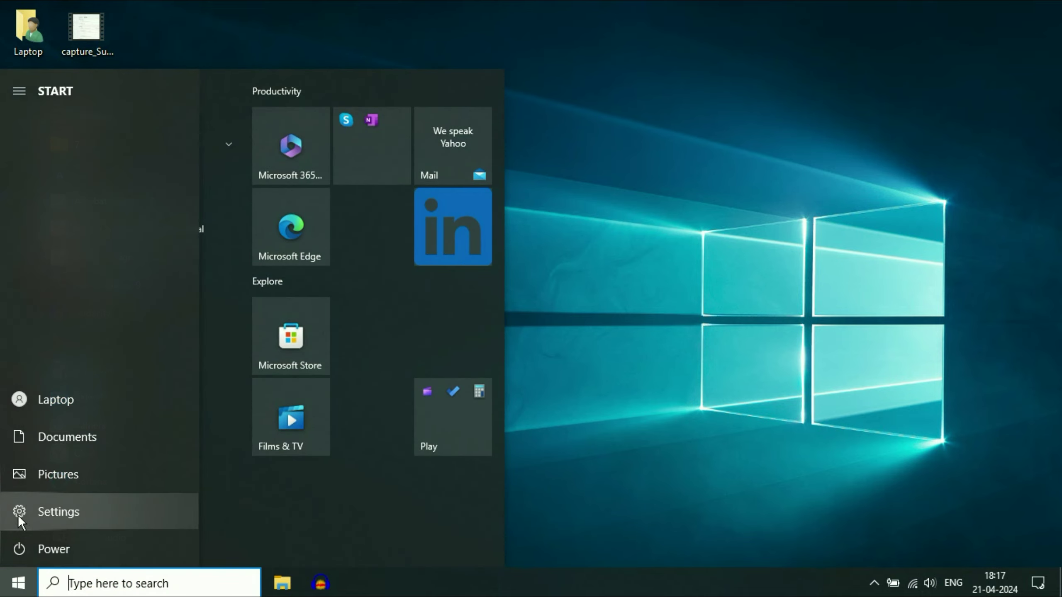
pyautogui.click(72, 510)
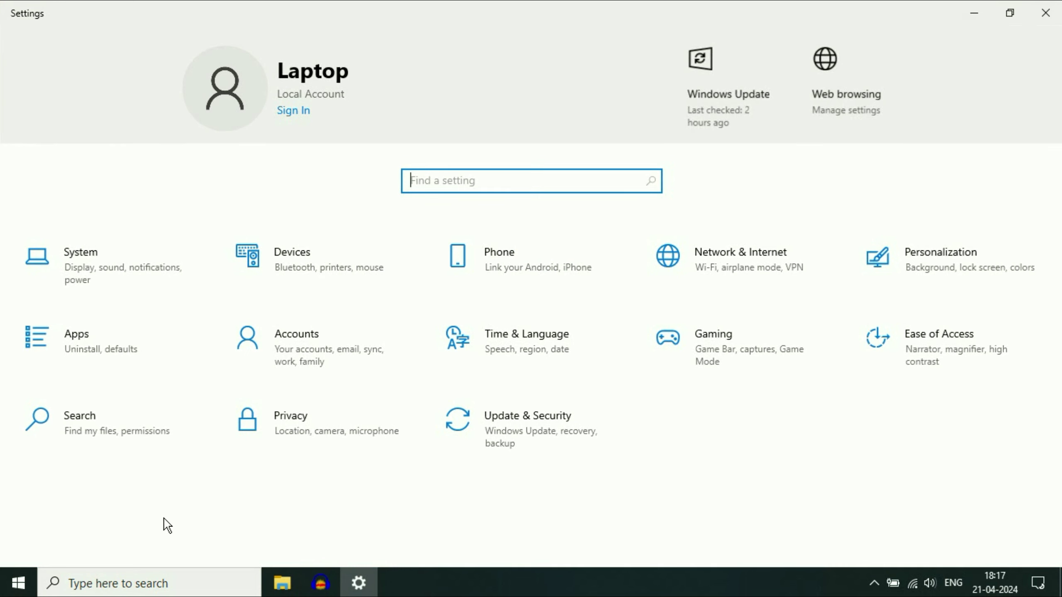
pyautogui.click(307, 428)
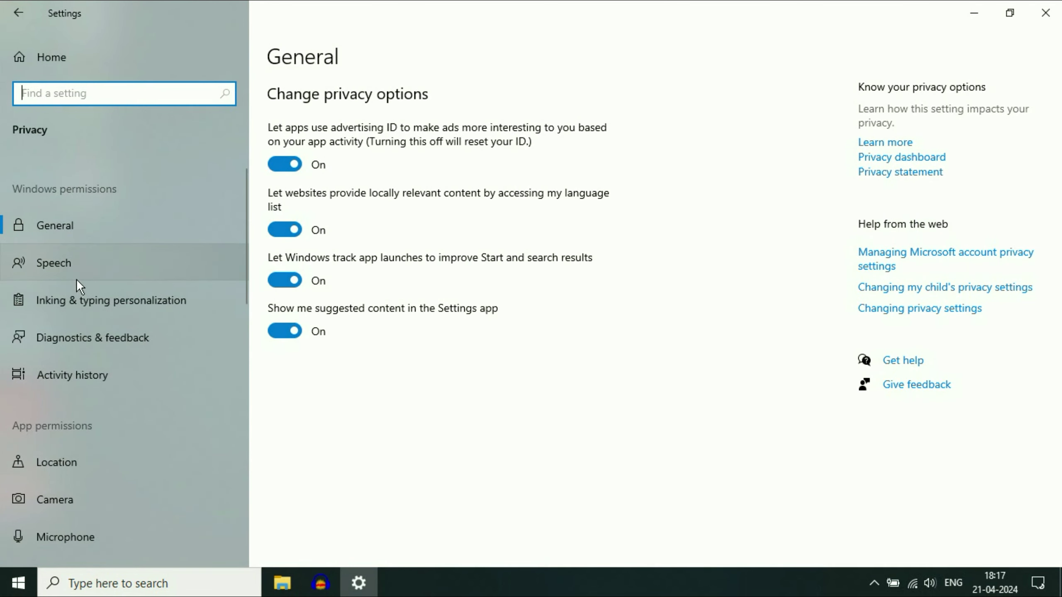
pyautogui.scroll(-10, 77, 279)
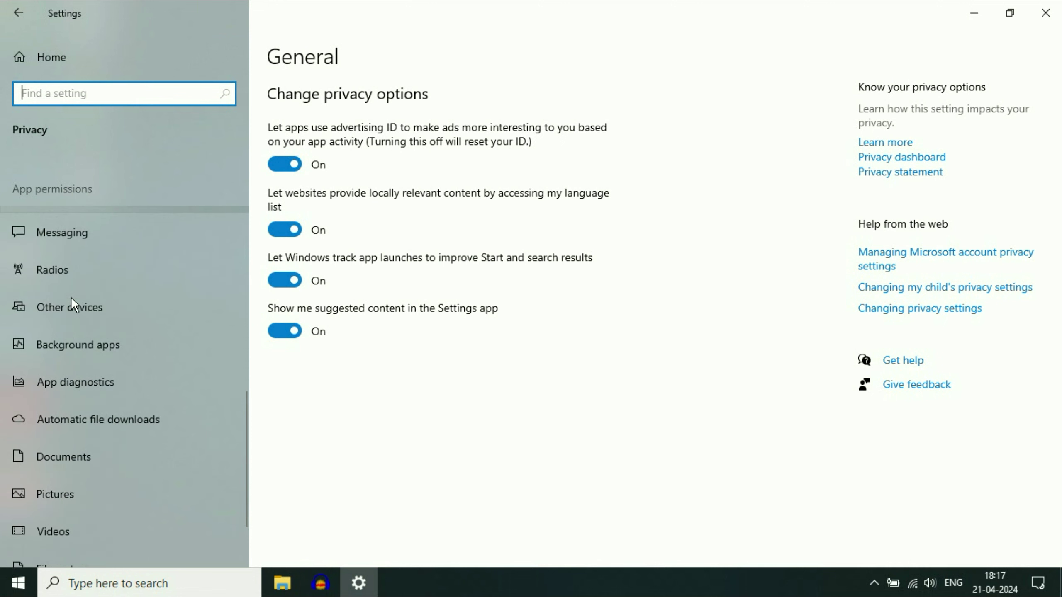
pyautogui.click(83, 347)
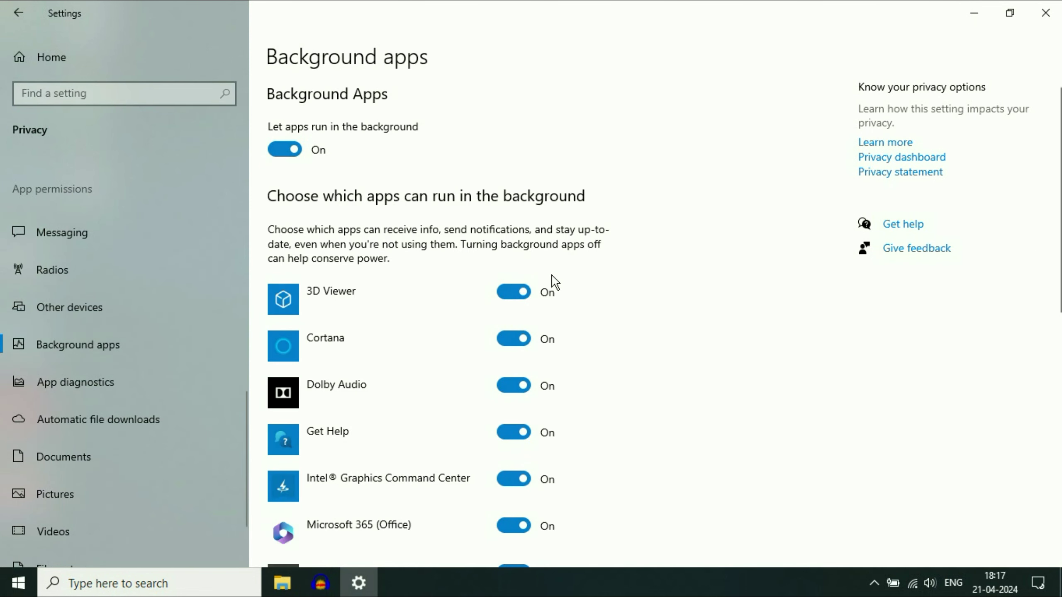
# Step: Review the background app list, turn off letting apps run in the background, and close Settings
pyautogui.scroll(-2, 414, 288)
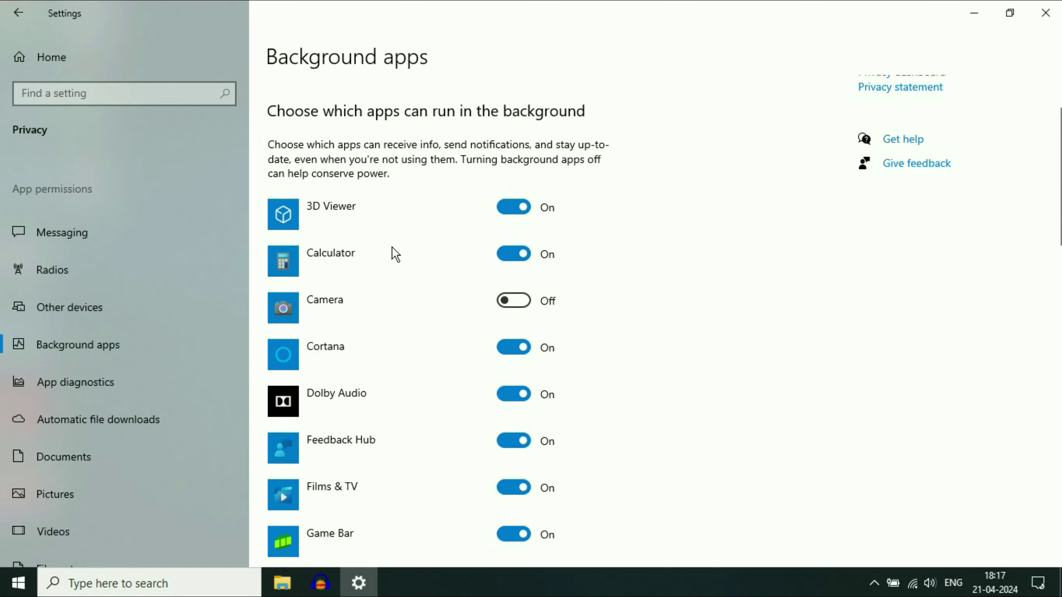
pyautogui.scroll(-5, 396, 247)
pyautogui.scroll(7, 398, 251)
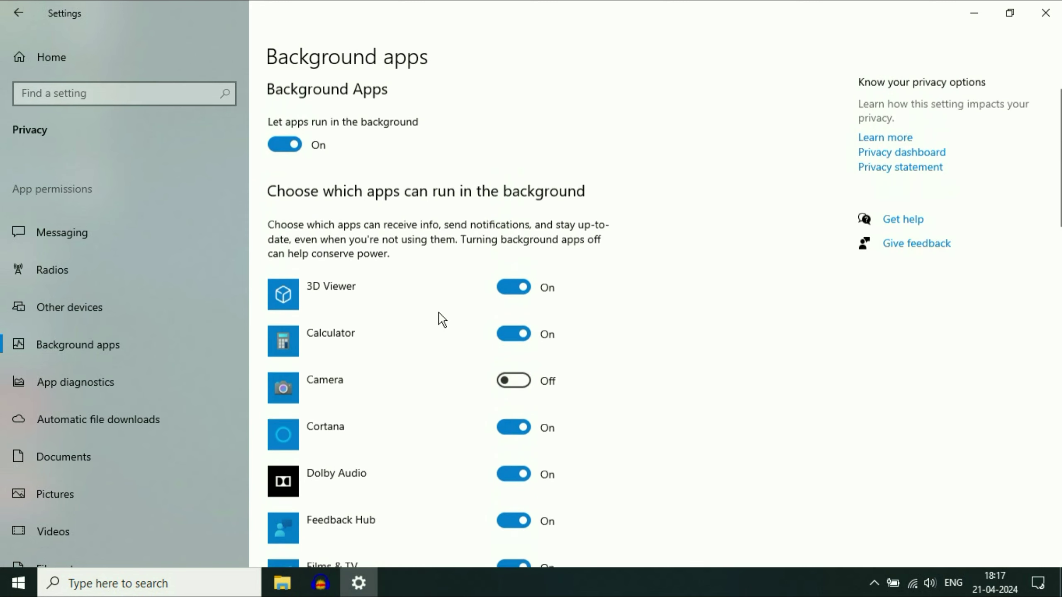
pyautogui.click(287, 152)
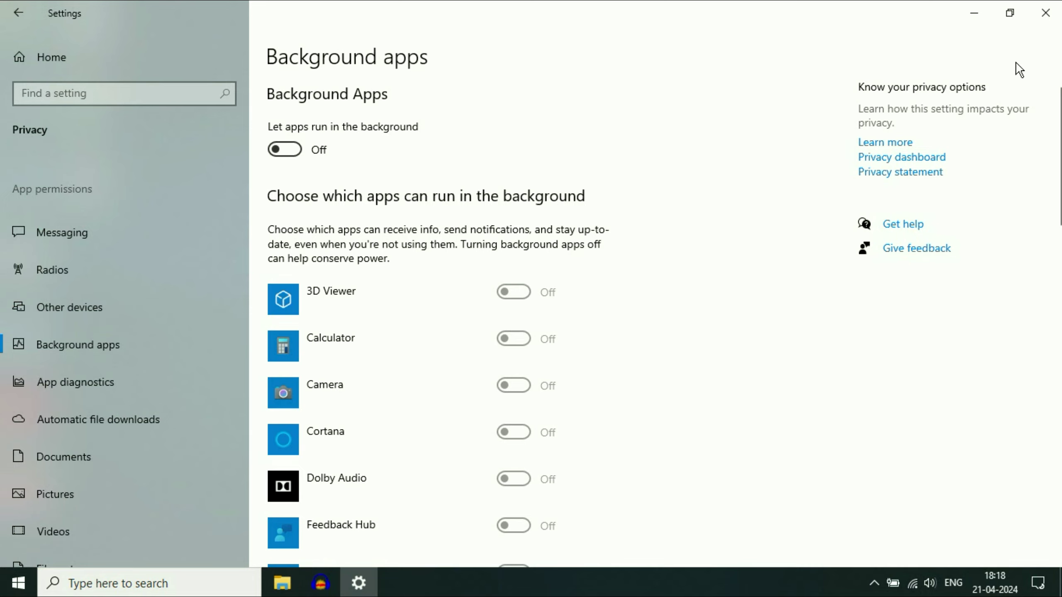
pyautogui.click(1045, 13)
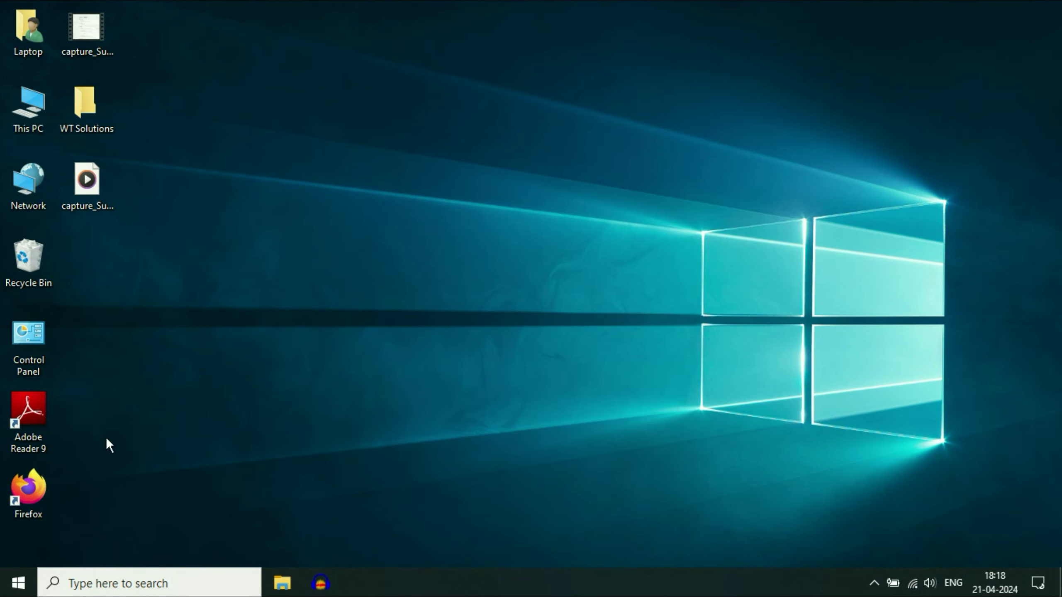
# Step: Search Windows Settings for "power" and open the Power & sleep settings
pyautogui.click(20, 587)
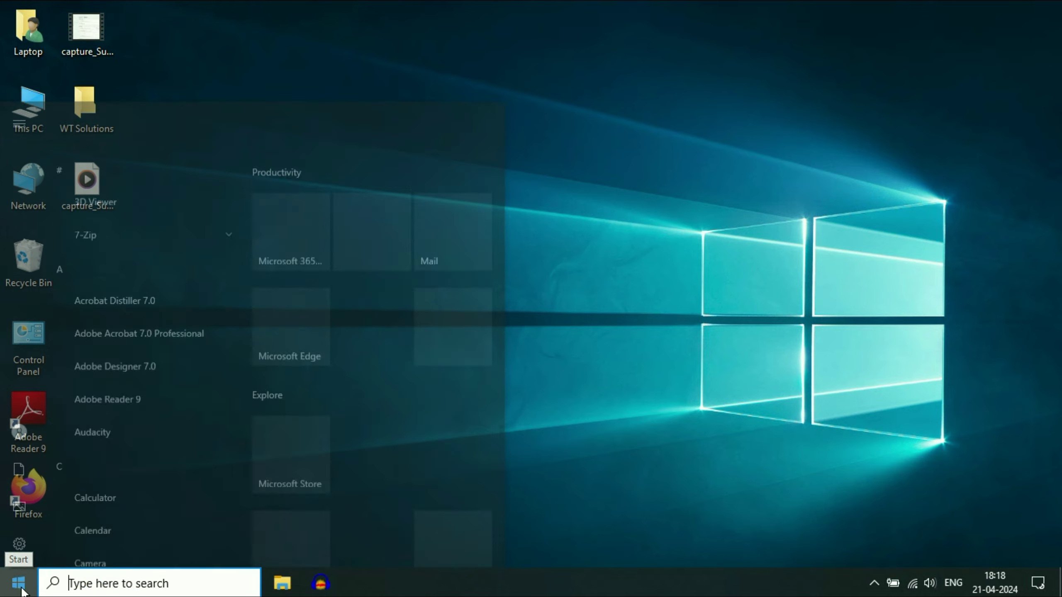
pyautogui.moveTo(18, 514)
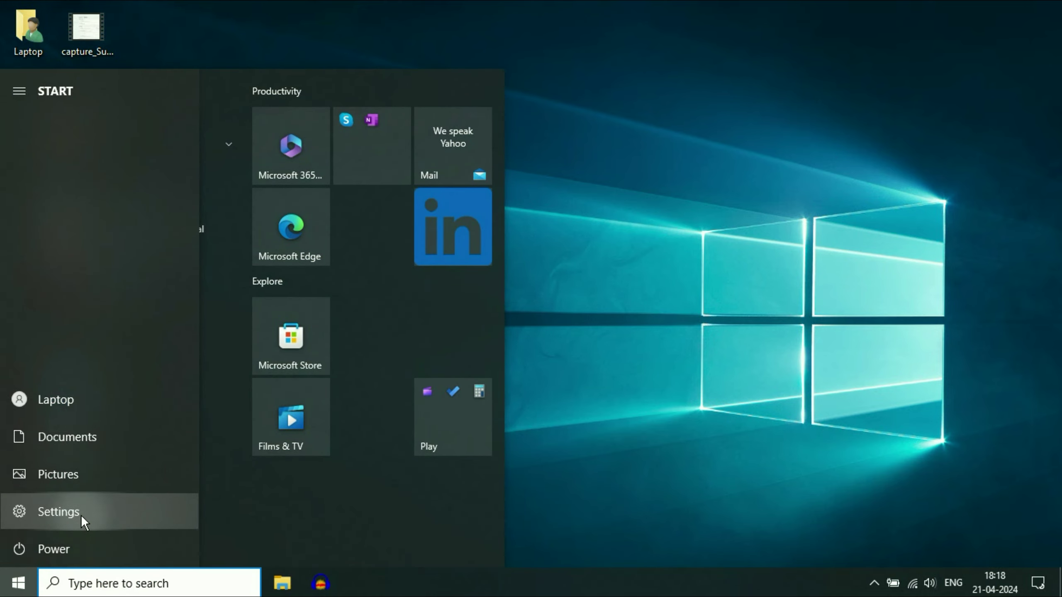
pyautogui.click(81, 514)
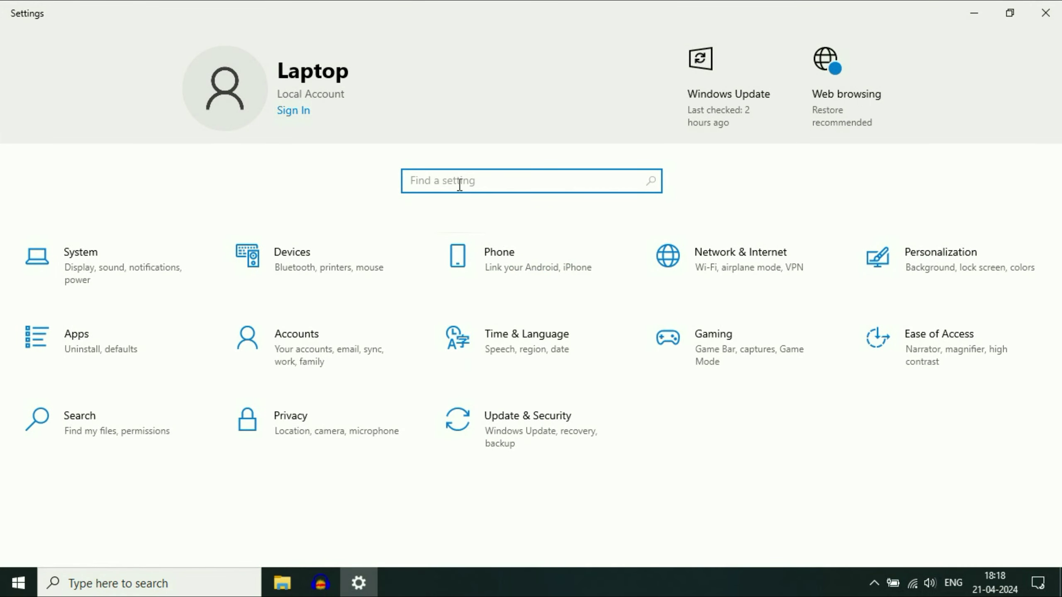
pyautogui.write('power')
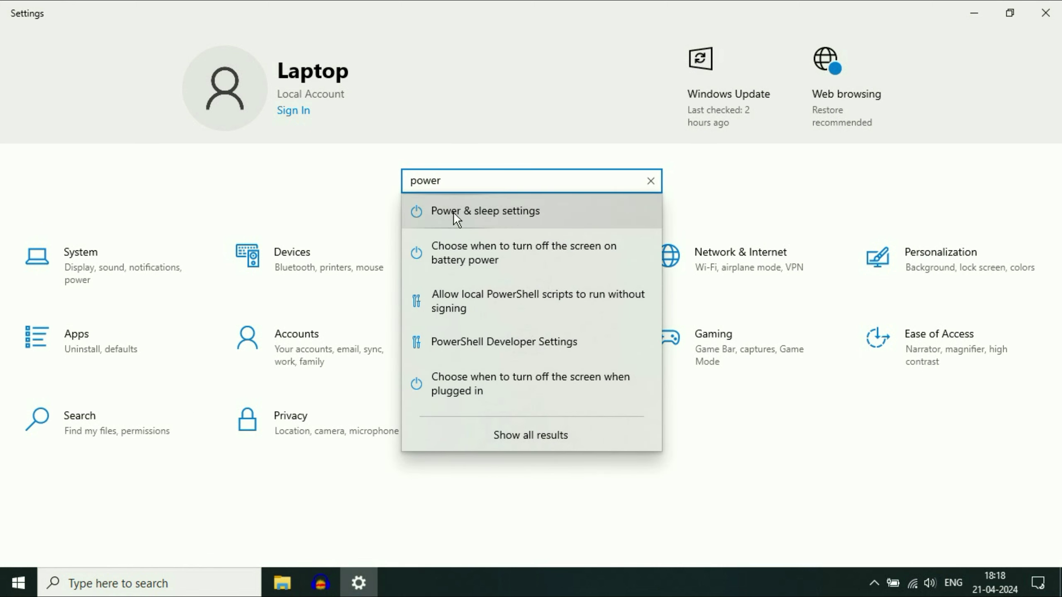
pyautogui.click(499, 211)
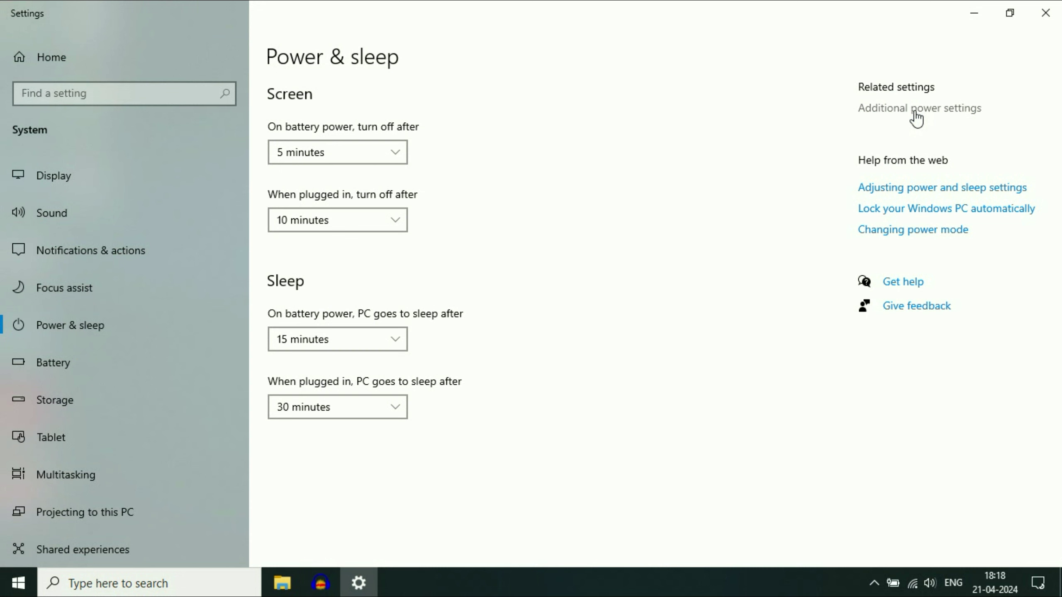
# Step: Open the additional power settings to view the available power plans, then close Power Options and Settings
pyautogui.click(934, 117)
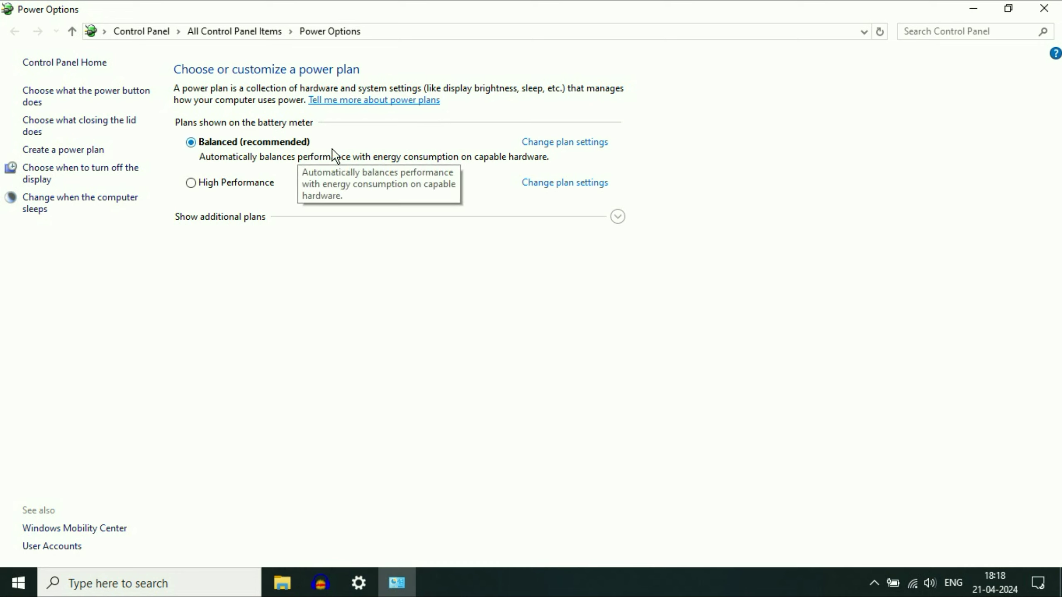
pyautogui.click(1044, 8)
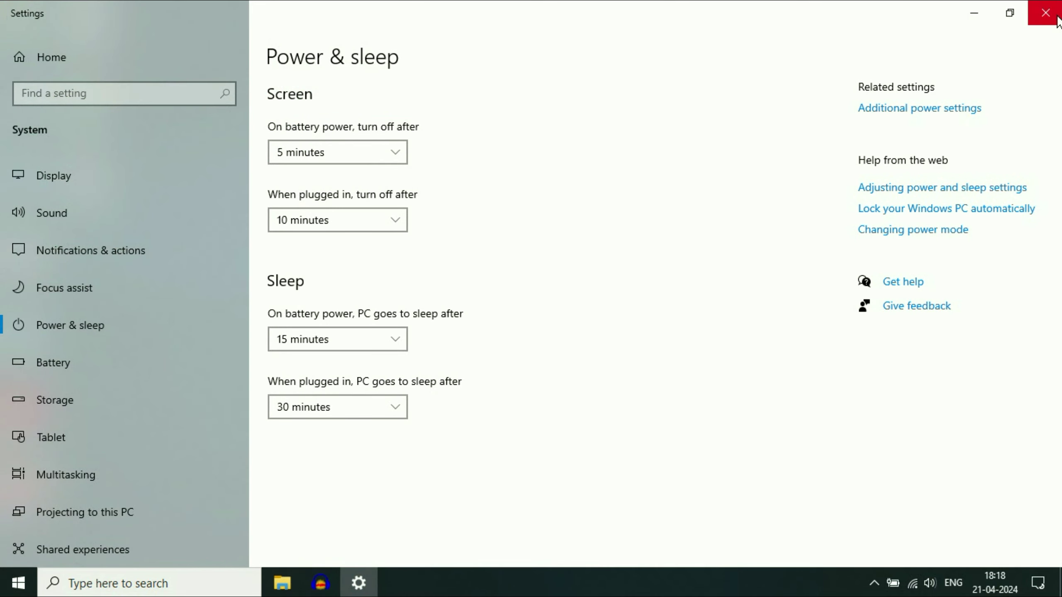
pyautogui.click(1046, 12)
# Step: Search Windows for "mscon" and open System Configuration
pyautogui.click(87, 583)
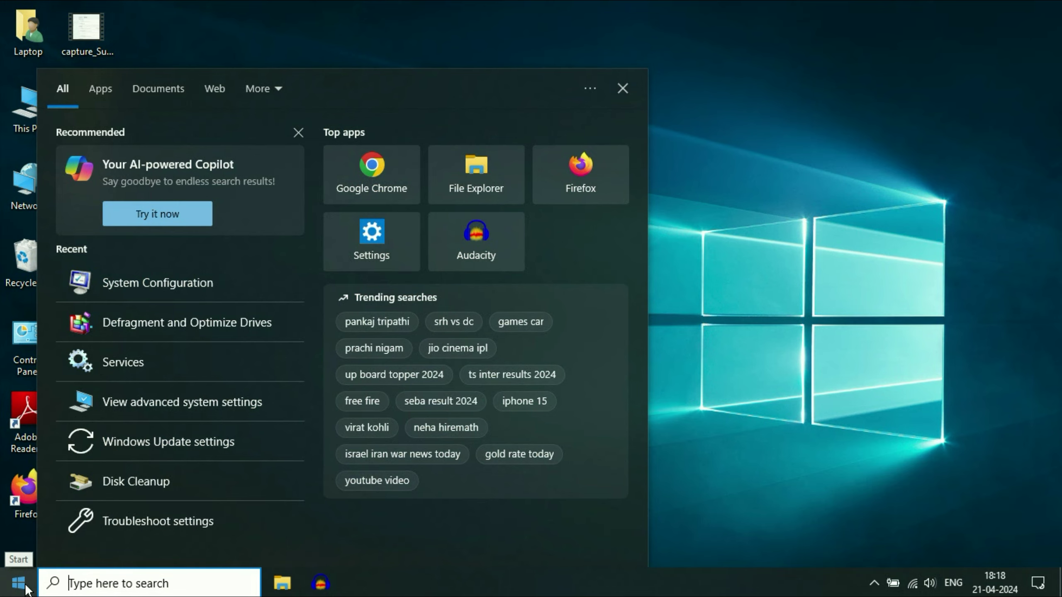
pyautogui.click(25, 589)
pyautogui.write('mscon')
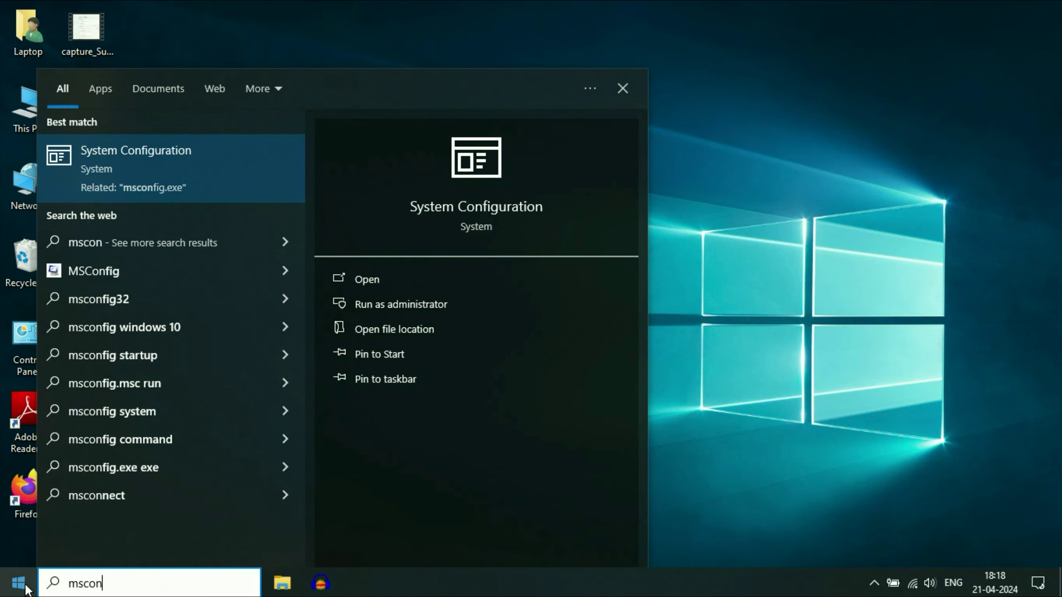
pyautogui.click(125, 161)
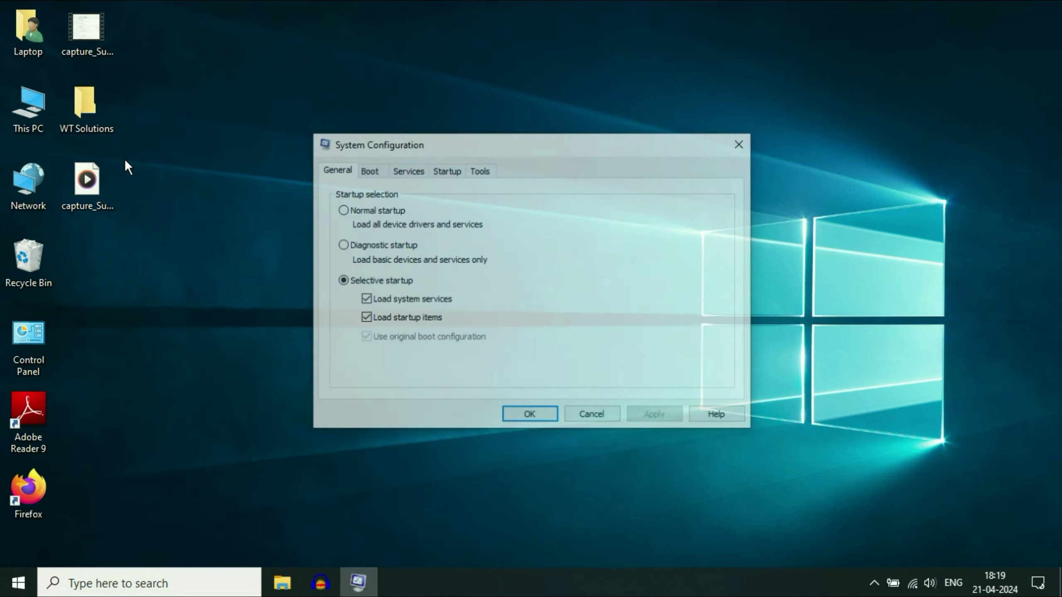
pyautogui.moveTo(517, 146); pyautogui.dragTo(539, 119)
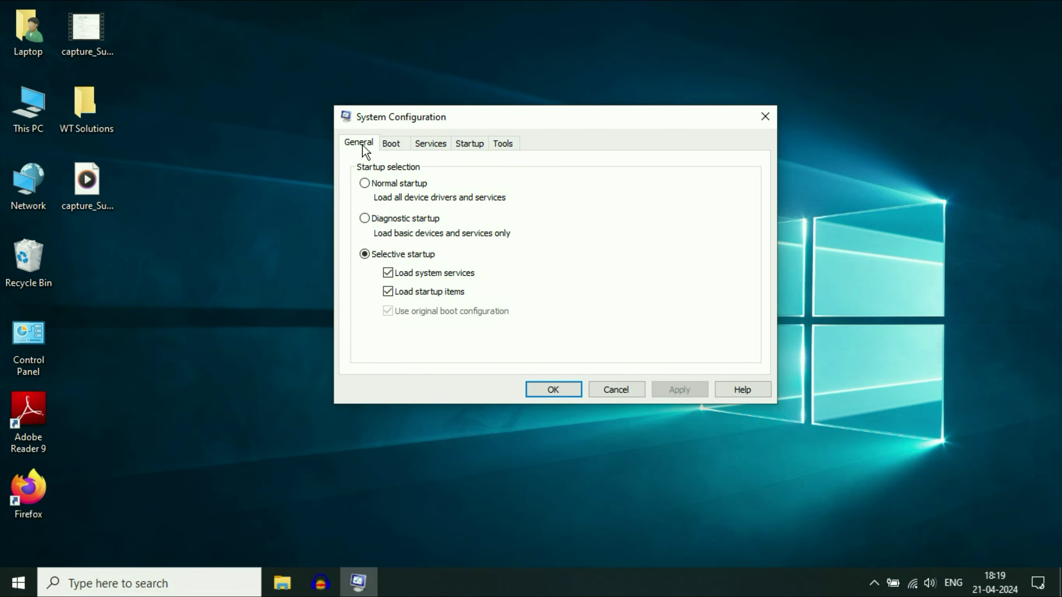
# Step: Hide all Microsoft services in System Configuration, disable all remaining services, apply the changes, and dismiss the restart prompt
pyautogui.click(430, 143)
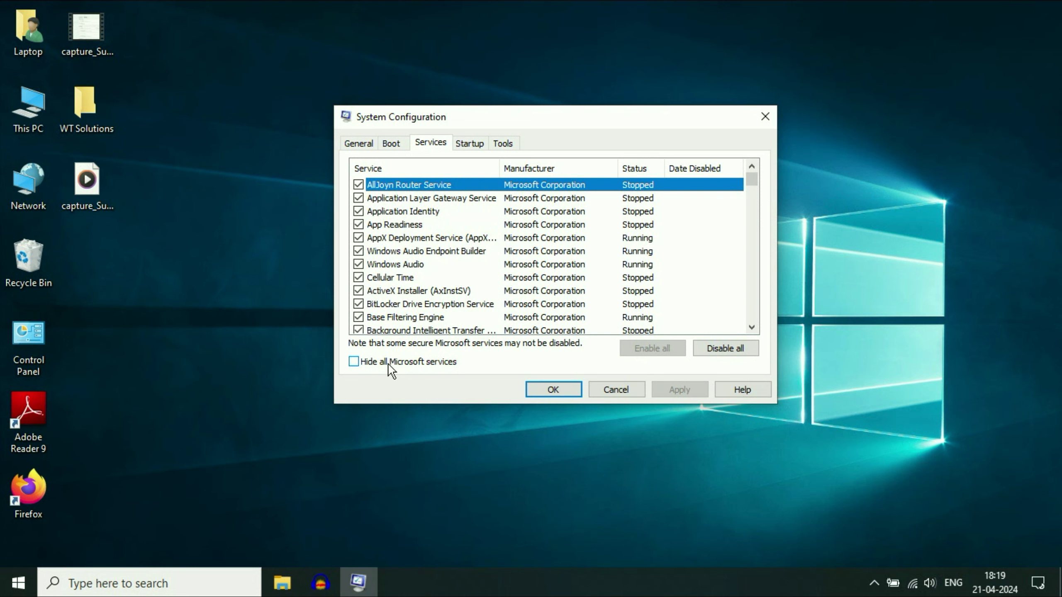
pyautogui.click(353, 362)
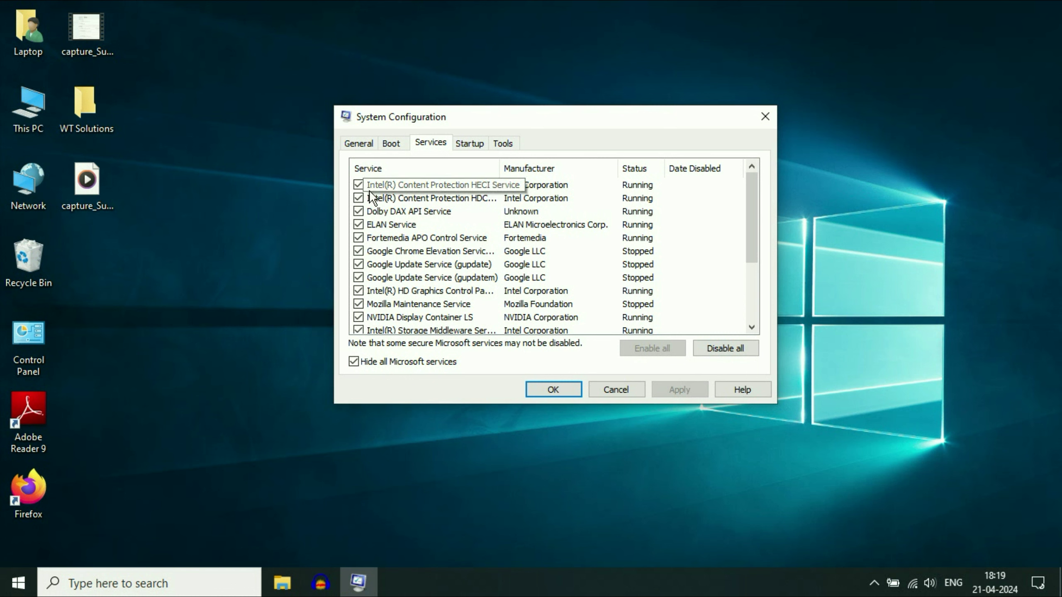
pyautogui.click(725, 348)
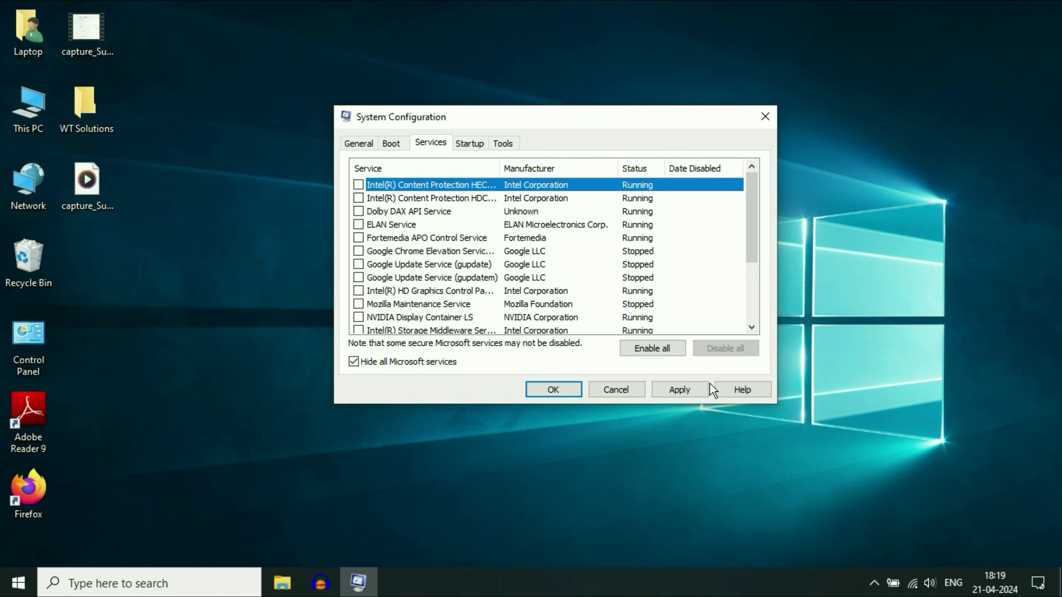
pyautogui.click(694, 395)
pyautogui.click(558, 394)
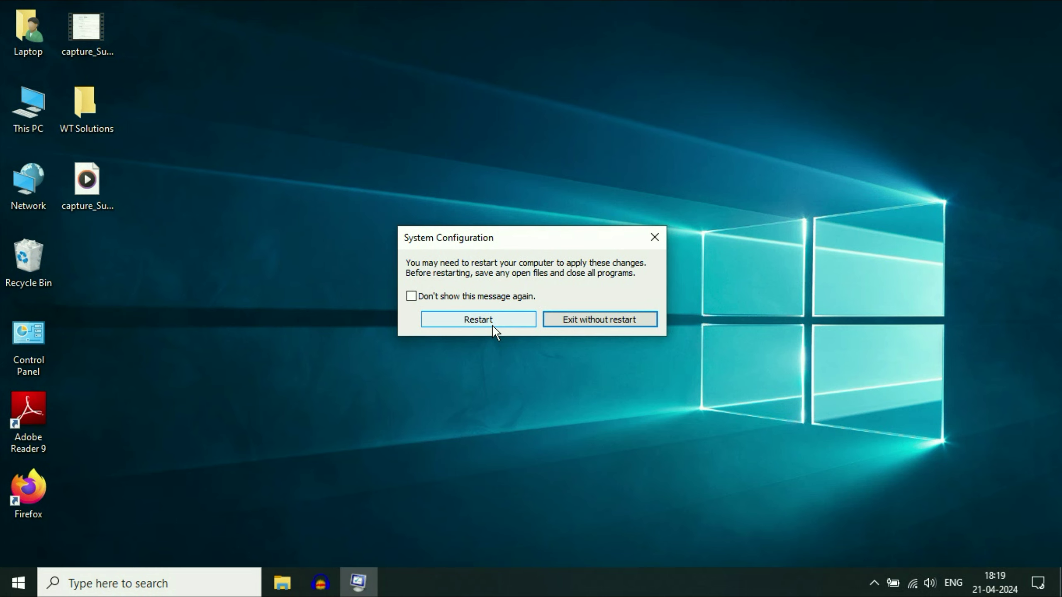
pyautogui.click(653, 239)
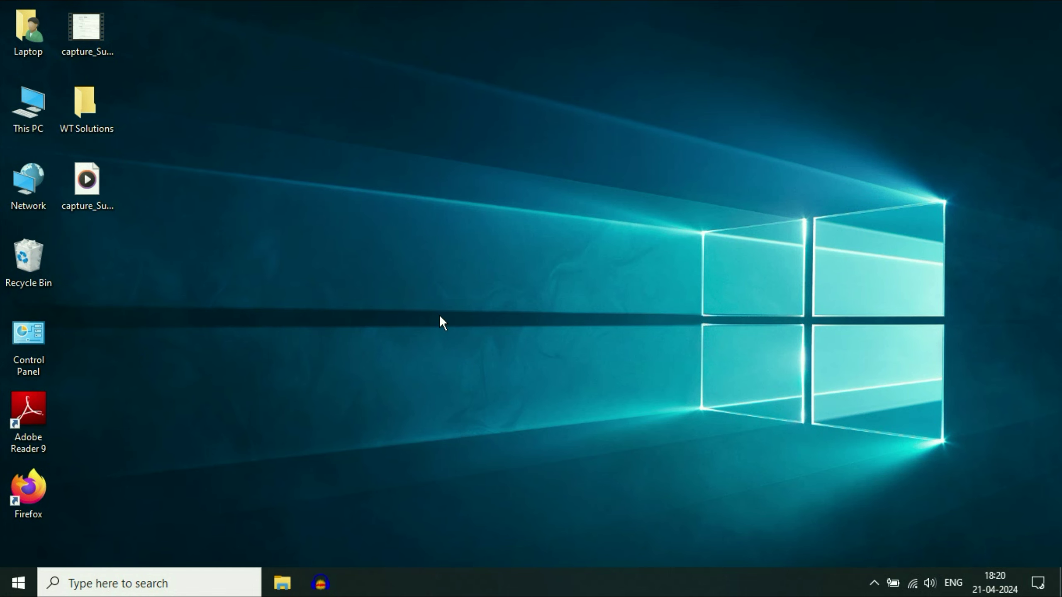
# Step: Search Windows for "view", open View advanced system settings, and open the Performance settings
pyautogui.click(76, 585)
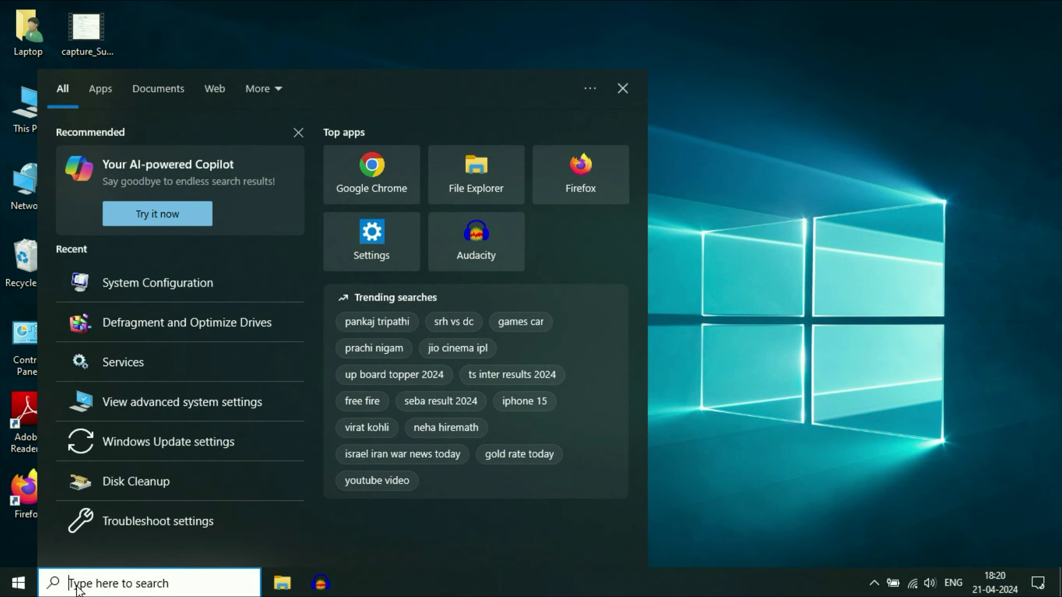
pyautogui.write('vie')
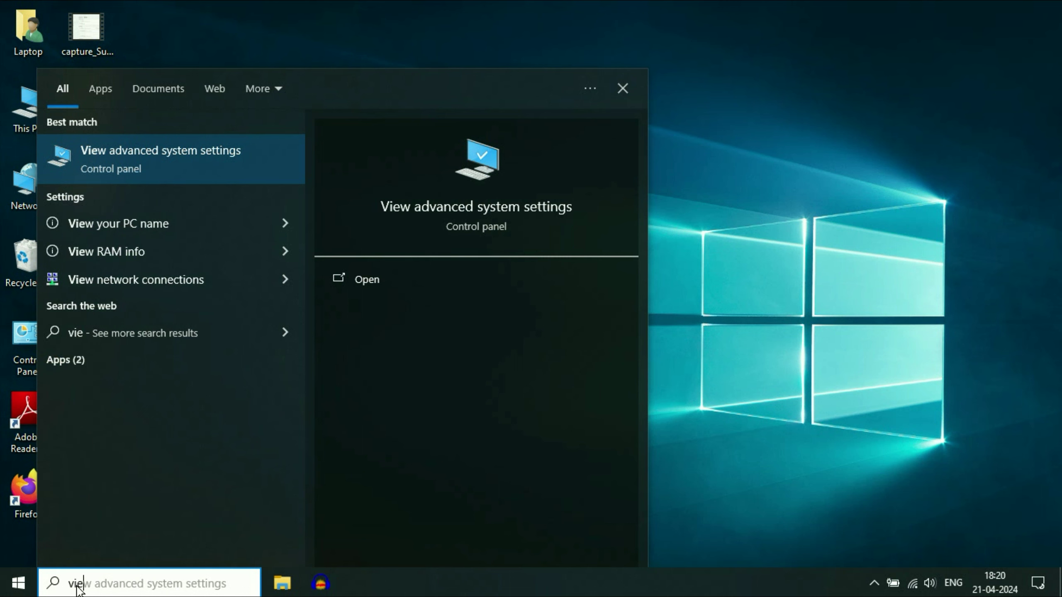
pyautogui.write('w')
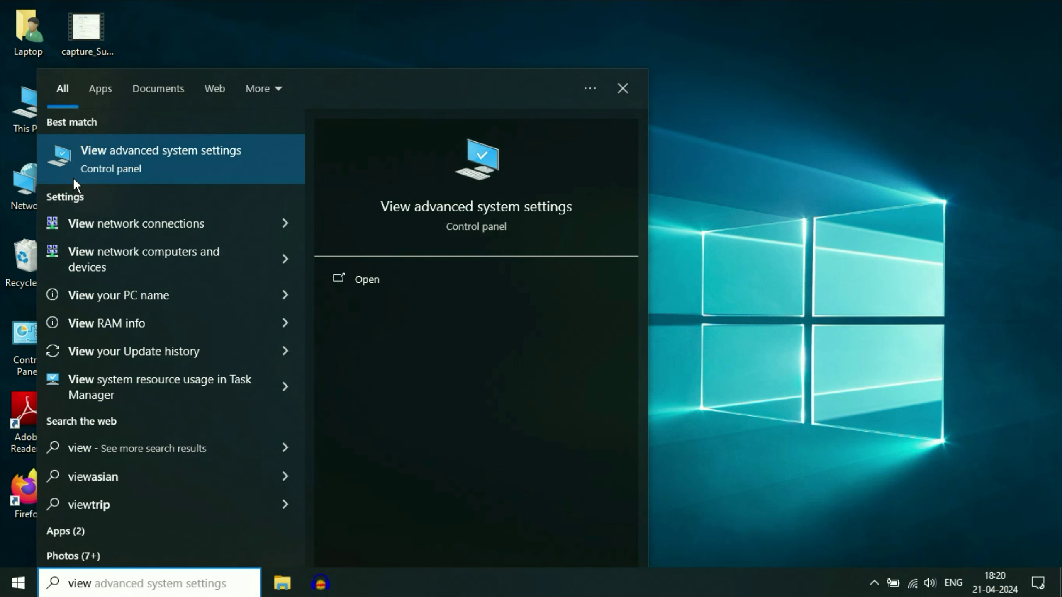
pyautogui.click(176, 161)
pyautogui.moveTo(239, 83); pyautogui.dragTo(415, 91)
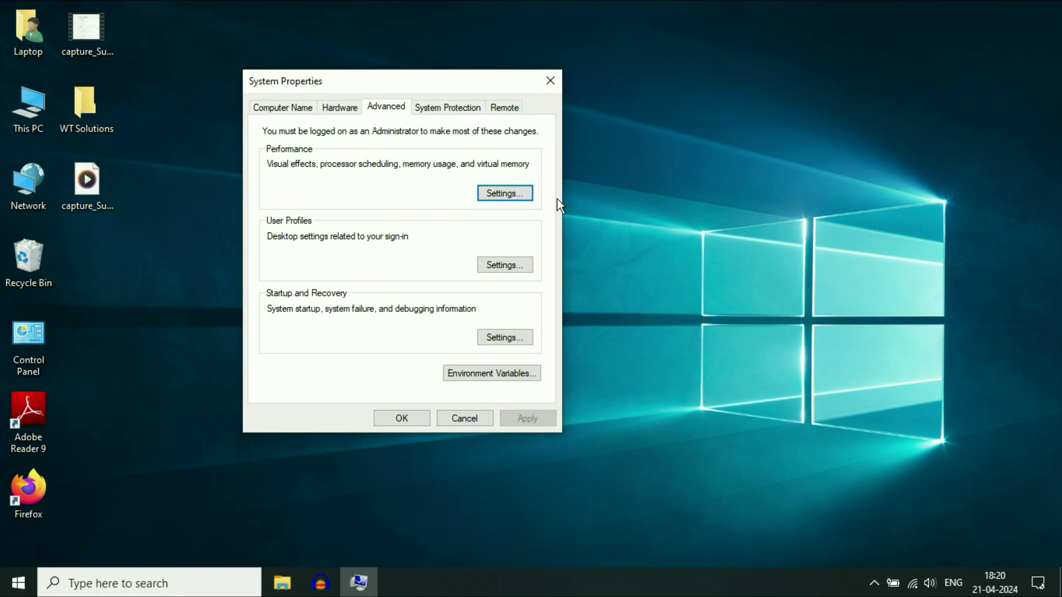
pyautogui.click(505, 194)
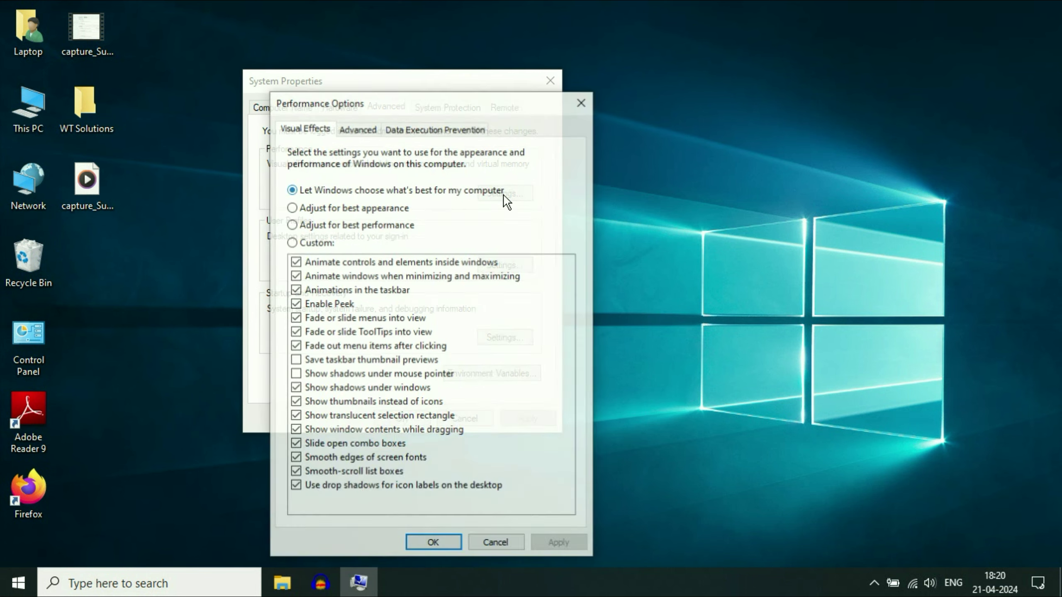
pyautogui.moveTo(395, 122); pyautogui.dragTo(330, 79)
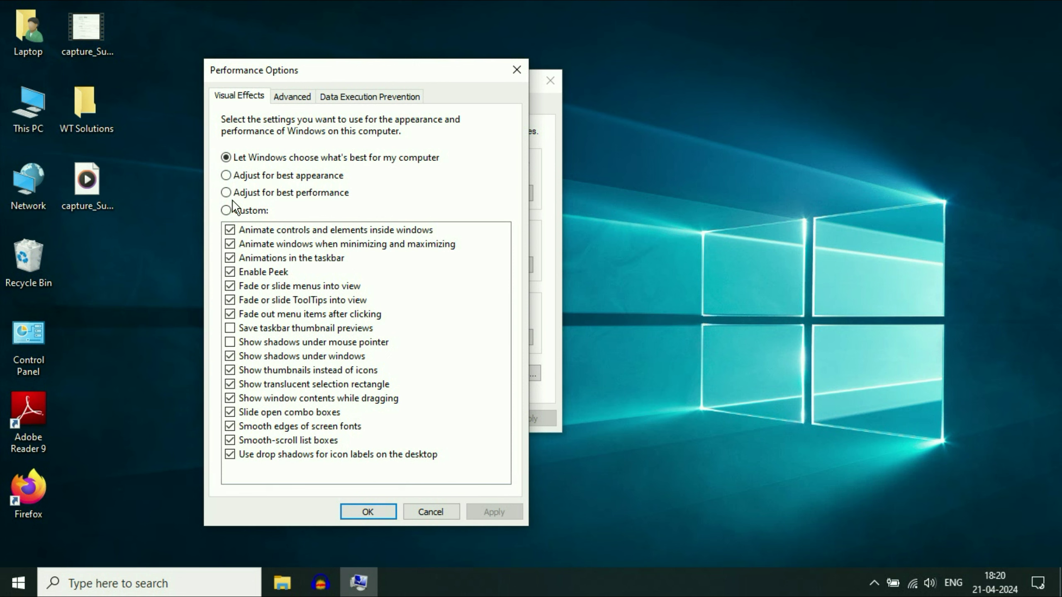
# Step: Adjust visual effects for best performance, re-enable taskbar animations, saved taskbar previews, thumbnails, window contents while dragging and smooth font edges, and apply
pyautogui.click(226, 193)
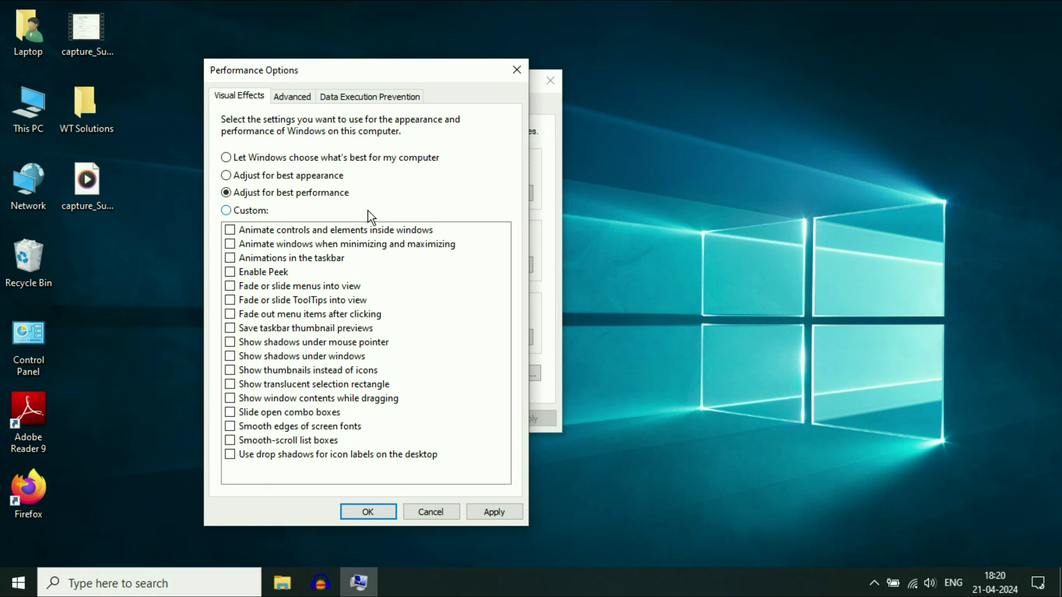
pyautogui.click(235, 260)
pyautogui.click(233, 328)
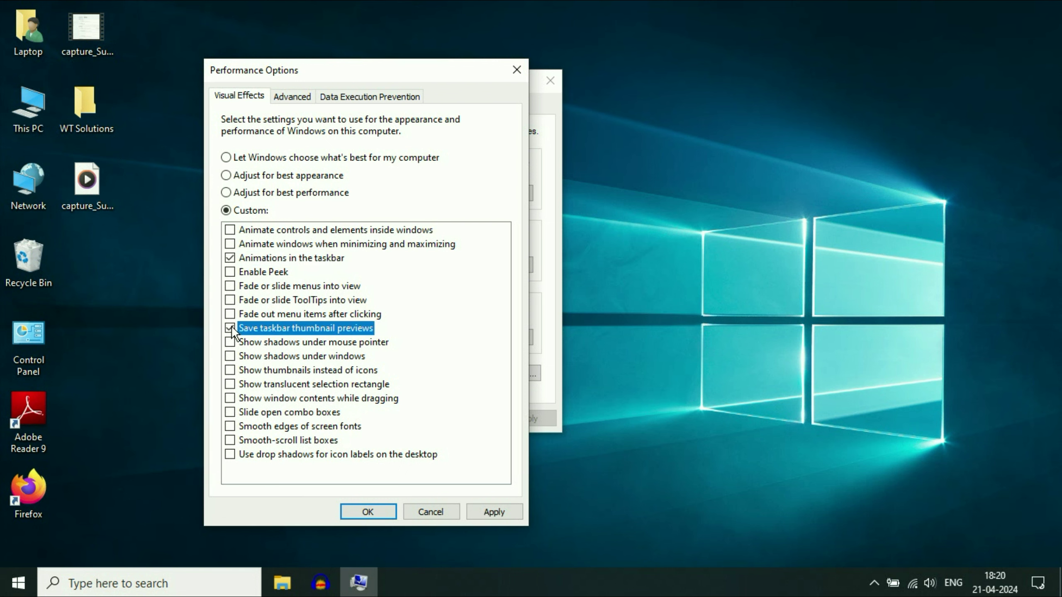
pyautogui.click(230, 370)
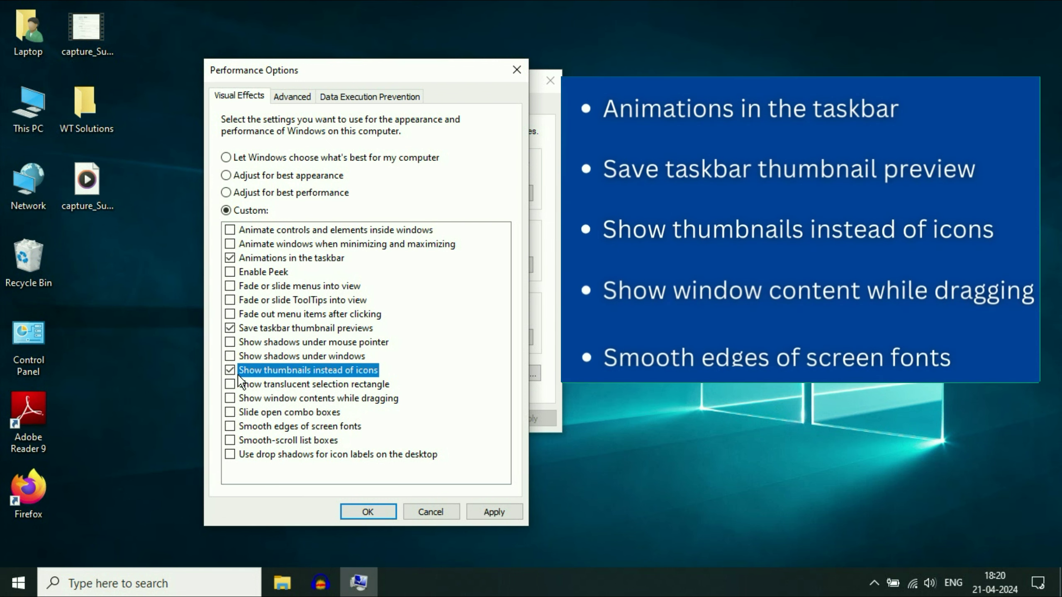
pyautogui.click(229, 398)
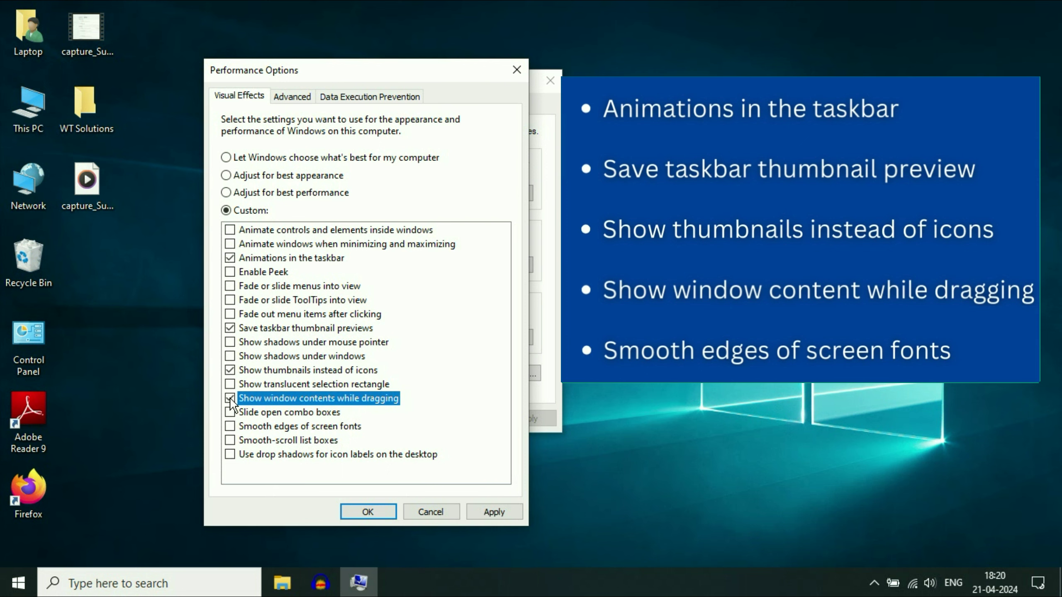
pyautogui.click(229, 427)
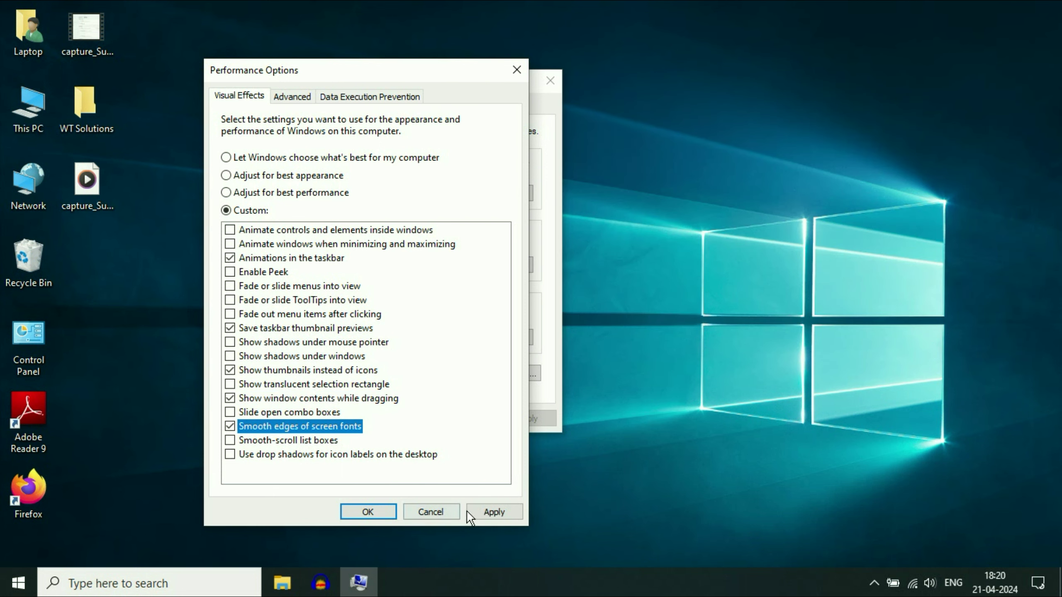
pyautogui.click(493, 512)
pyautogui.click(370, 513)
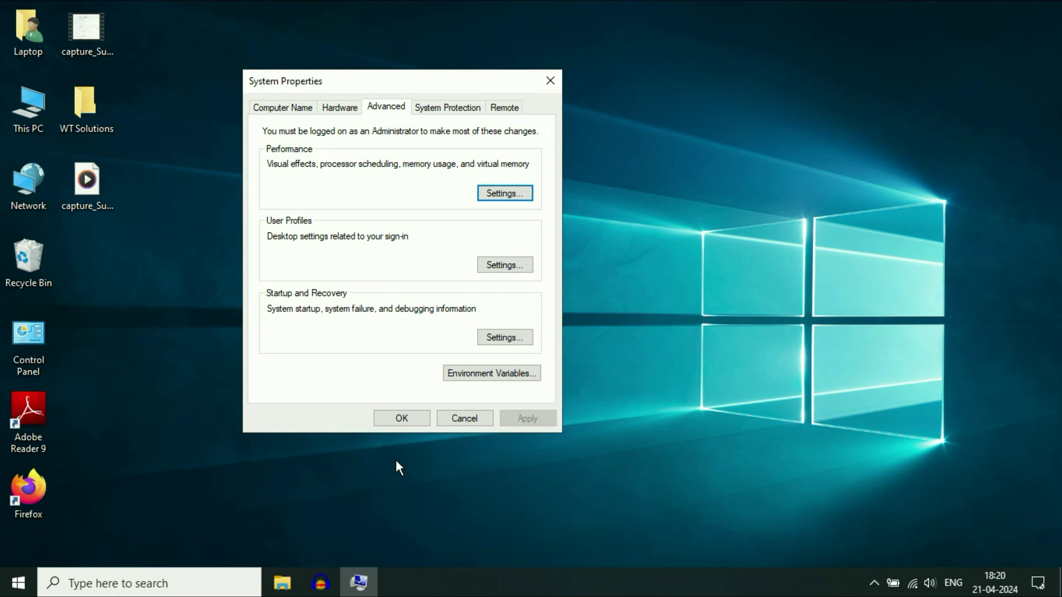
pyautogui.click(408, 419)
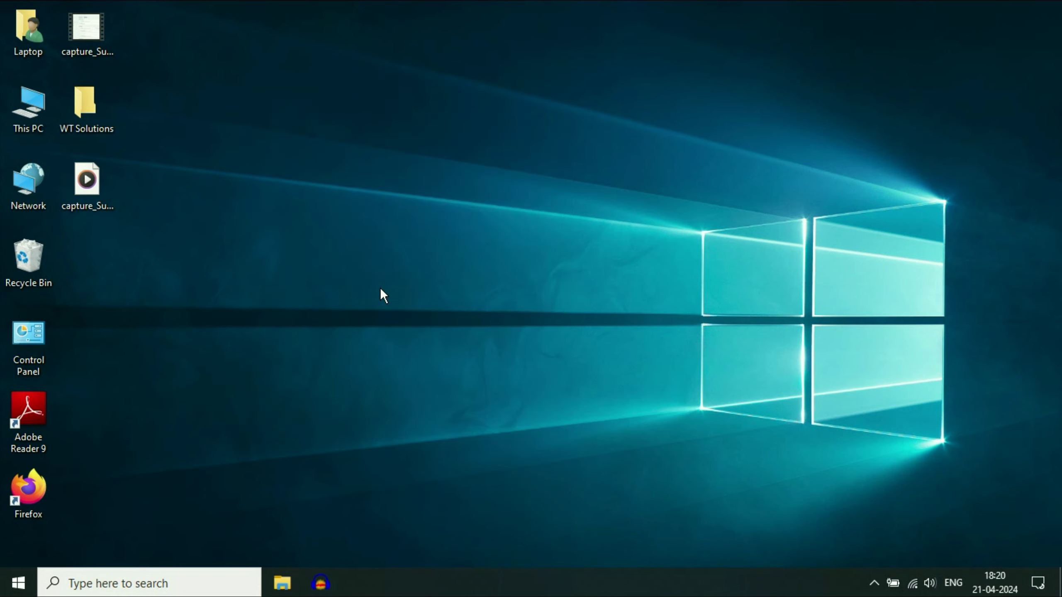
# Step: View the restart option among the Windows power choices and dismiss the choices without restarting
pyautogui.click(18, 582)
pyautogui.click(25, 554)
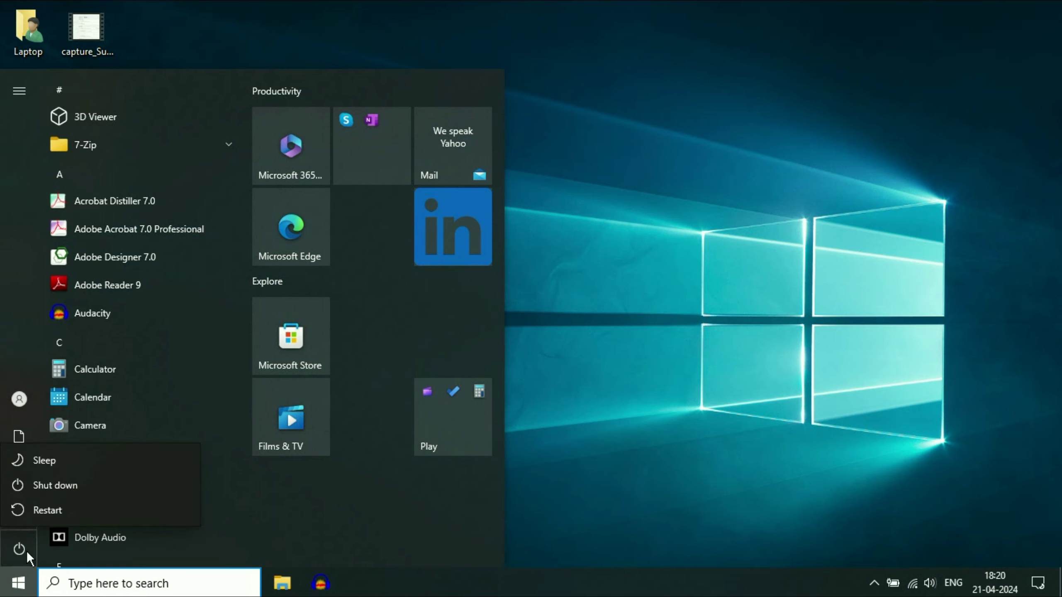
pyautogui.click(612, 273)
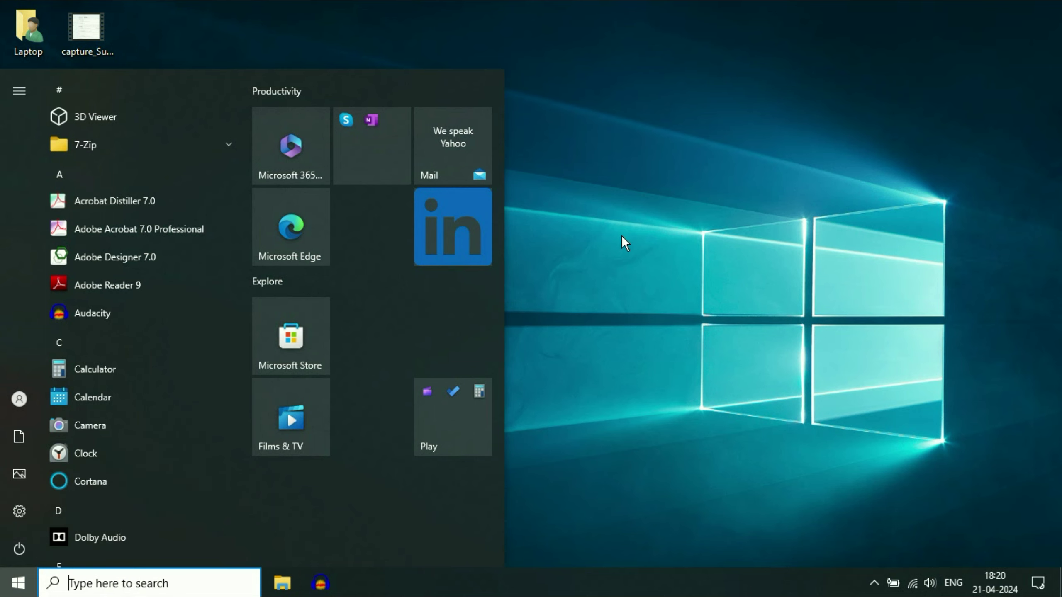